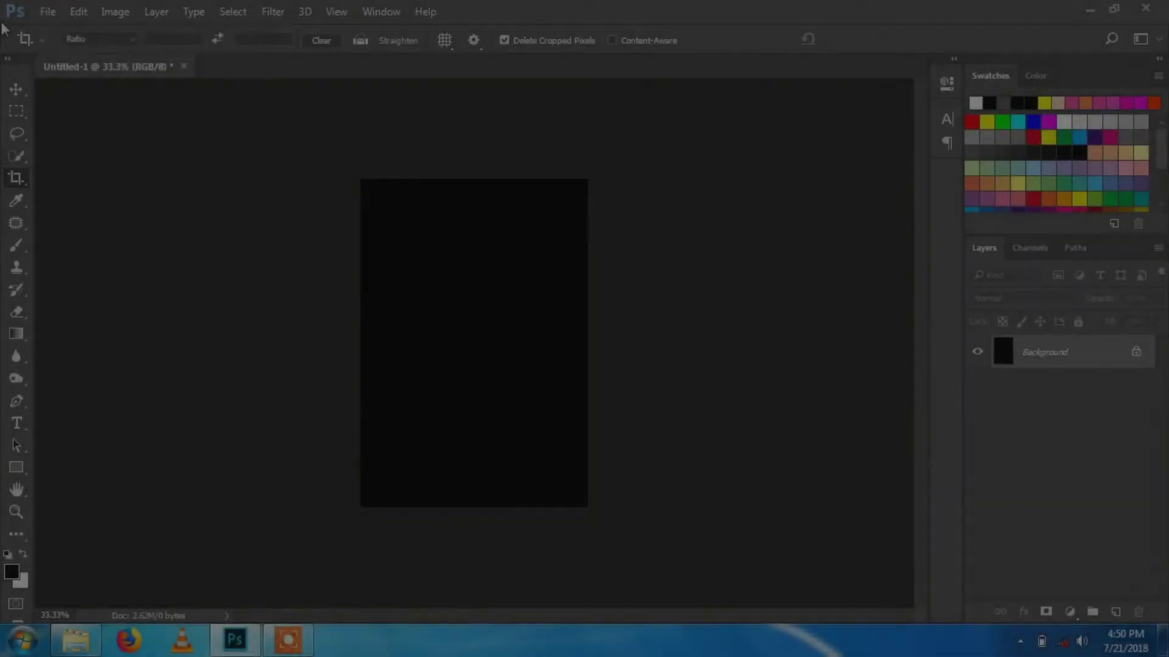
Step: Start placing an embedded image into the black portrait document via File > Place Embedded
{"action": "left_click", "coordinate": [48, 12]}
{"action": "left_click", "coordinate": [107, 332]}
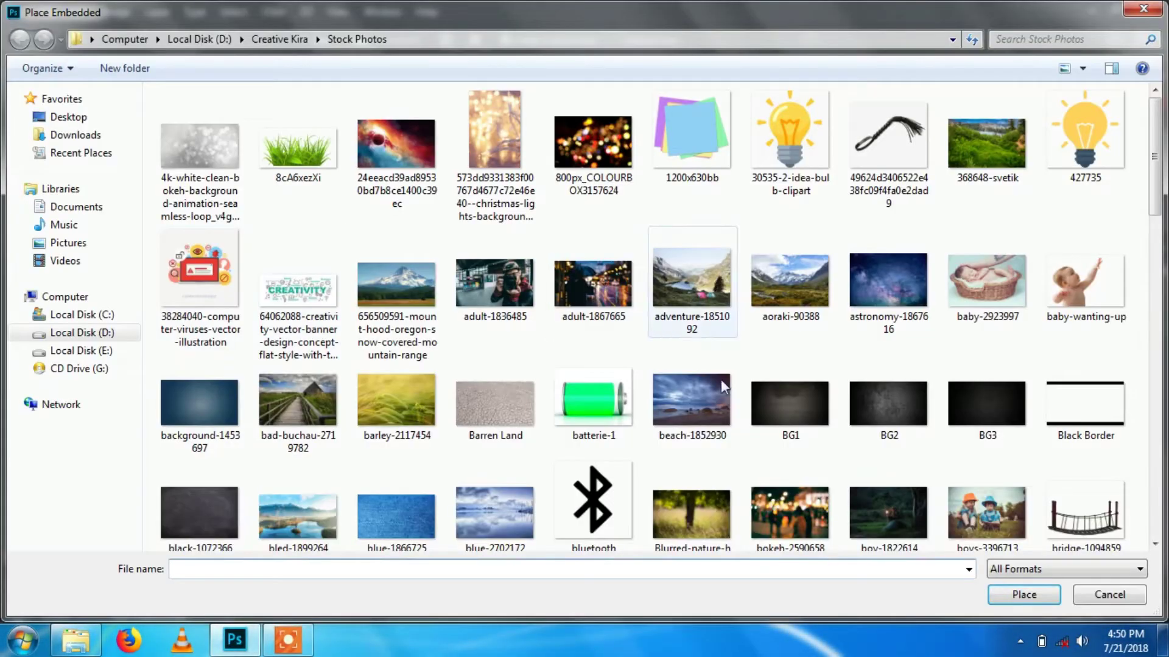
Step: Choose the guy-3308571 photographer image and place it into the document
{"action": "left_click", "coordinate": [495, 405]}
{"action": "scroll", "coordinate": [487, 365], "scroll_direction": "down", "scroll_amount": 2}
{"action": "scroll", "coordinate": [830, 413], "scroll_direction": "down", "scroll_amount": 3}
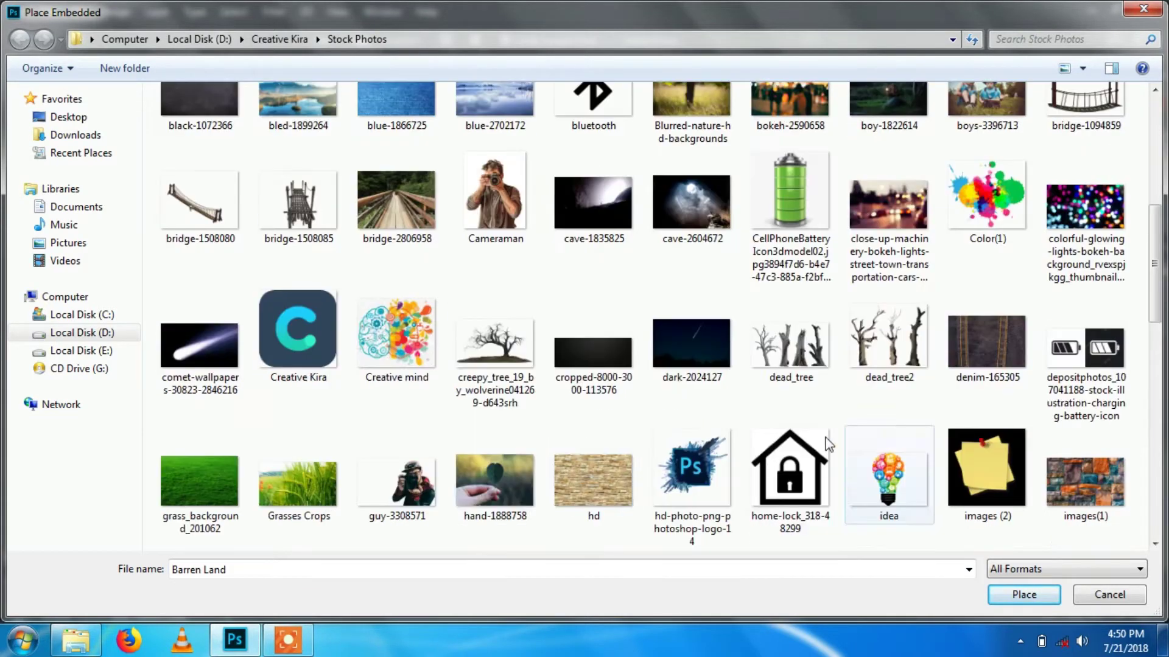
{"action": "left_click", "coordinate": [418, 483]}
{"action": "left_click", "coordinate": [1023, 596]}
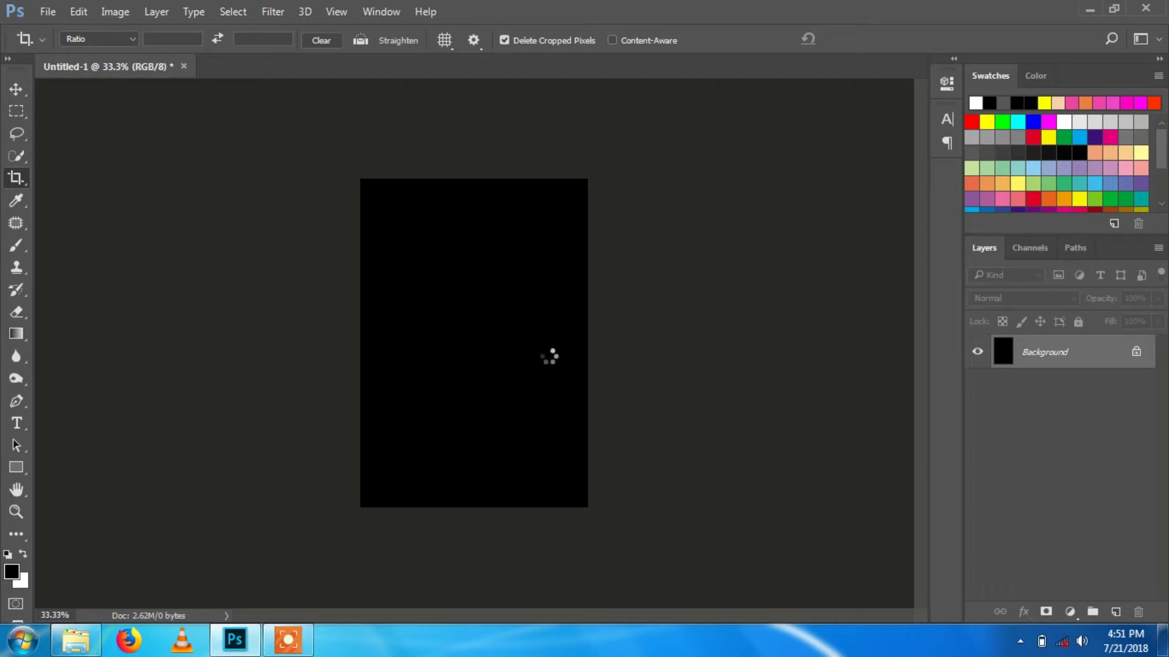
Step: Scale and position the placed photo to fill the canvas, then commit the transform
{"action": "left_click_drag", "start_coordinate": [361, 273], "coordinate": [287, 167]}
{"action": "left_click_drag", "start_coordinate": [313, 279], "coordinate": [292, 342]}
{"action": "left_click_drag", "start_coordinate": [565, 356], "coordinate": [588, 357]}
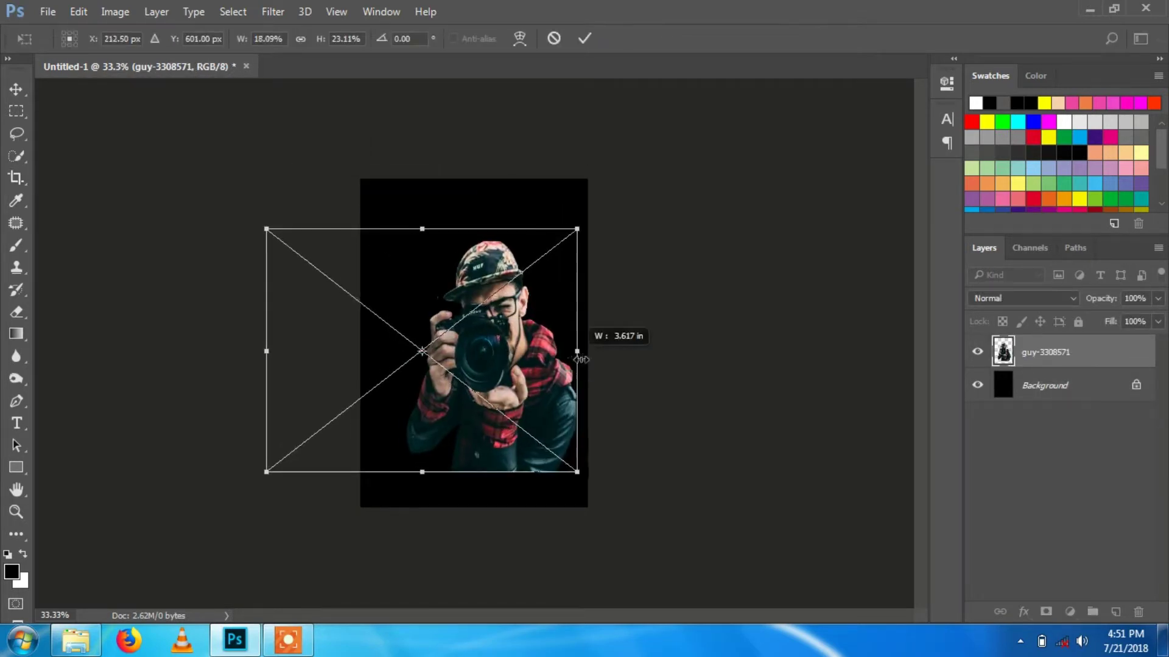
{"action": "left_click_drag", "start_coordinate": [267, 351], "coordinate": [174, 347]}
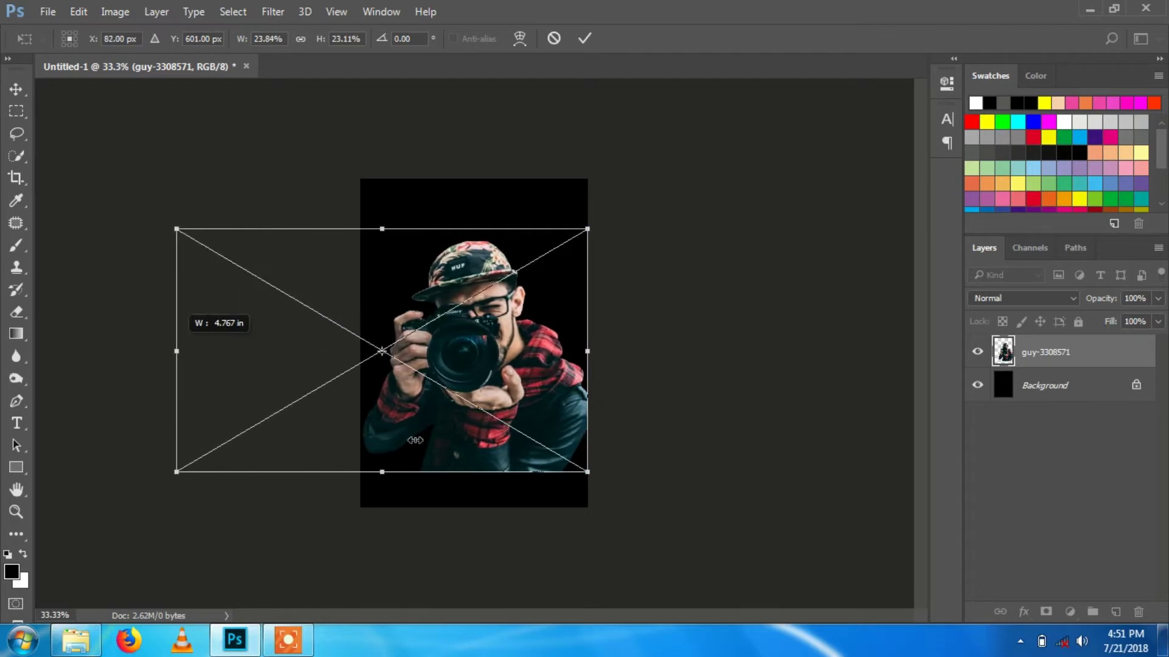
{"action": "left_click_drag", "start_coordinate": [444, 469], "coordinate": [444, 495]}
{"action": "left_click_drag", "start_coordinate": [480, 221], "coordinate": [480, 203]}
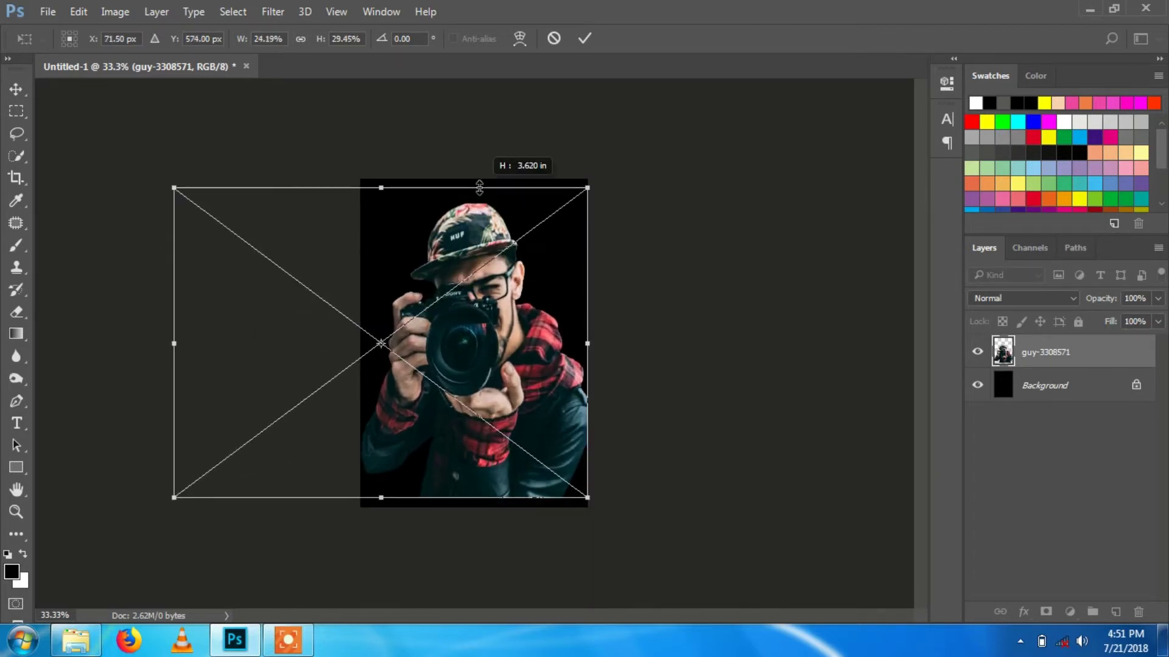
{"action": "left_click_drag", "start_coordinate": [499, 384], "coordinate": [499, 375]}
{"action": "left_click_drag", "start_coordinate": [402, 203], "coordinate": [399, 212]}
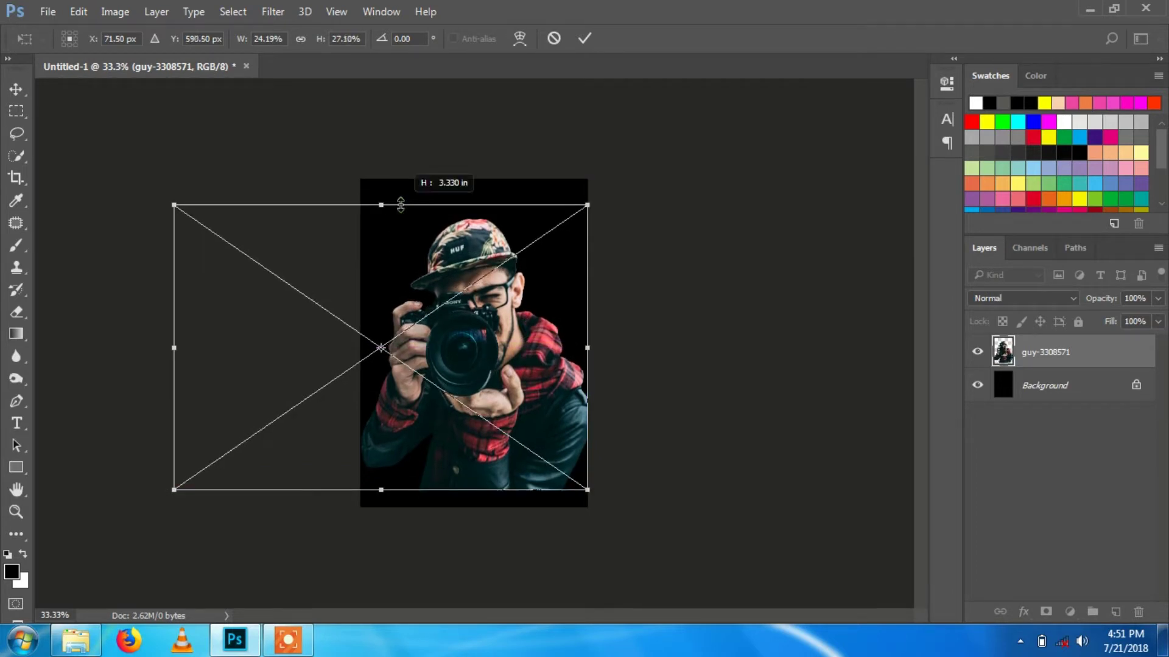
{"action": "left_click_drag", "start_coordinate": [481, 326], "coordinate": [481, 305]}
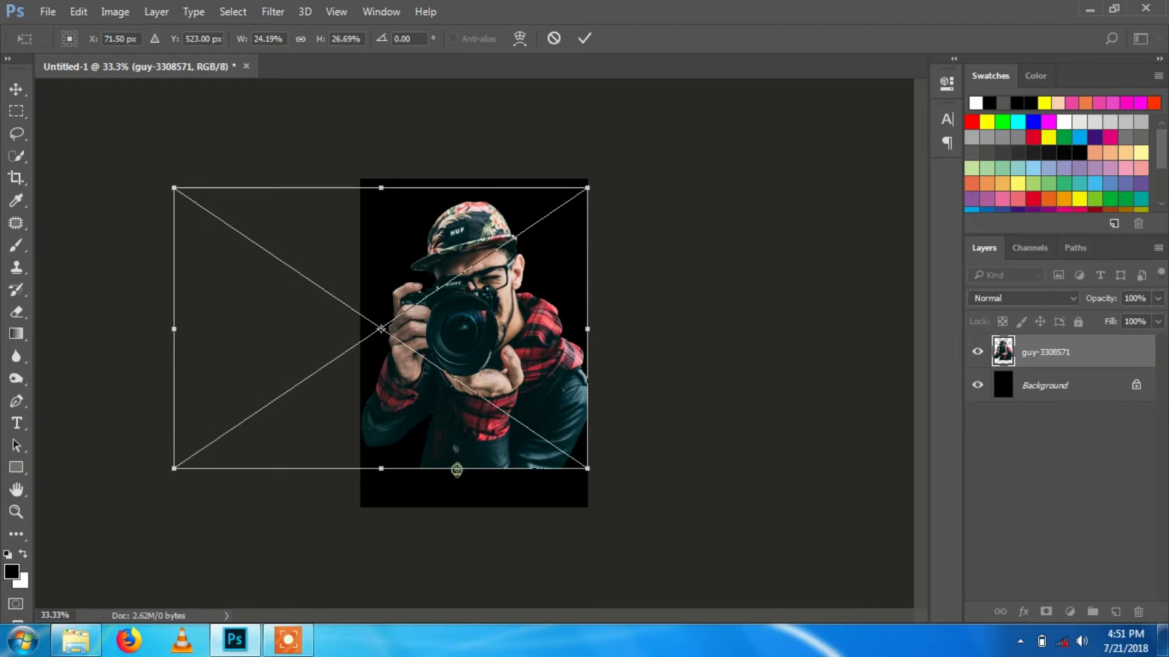
{"action": "left_click_drag", "start_coordinate": [456, 470], "coordinate": [456, 454]}
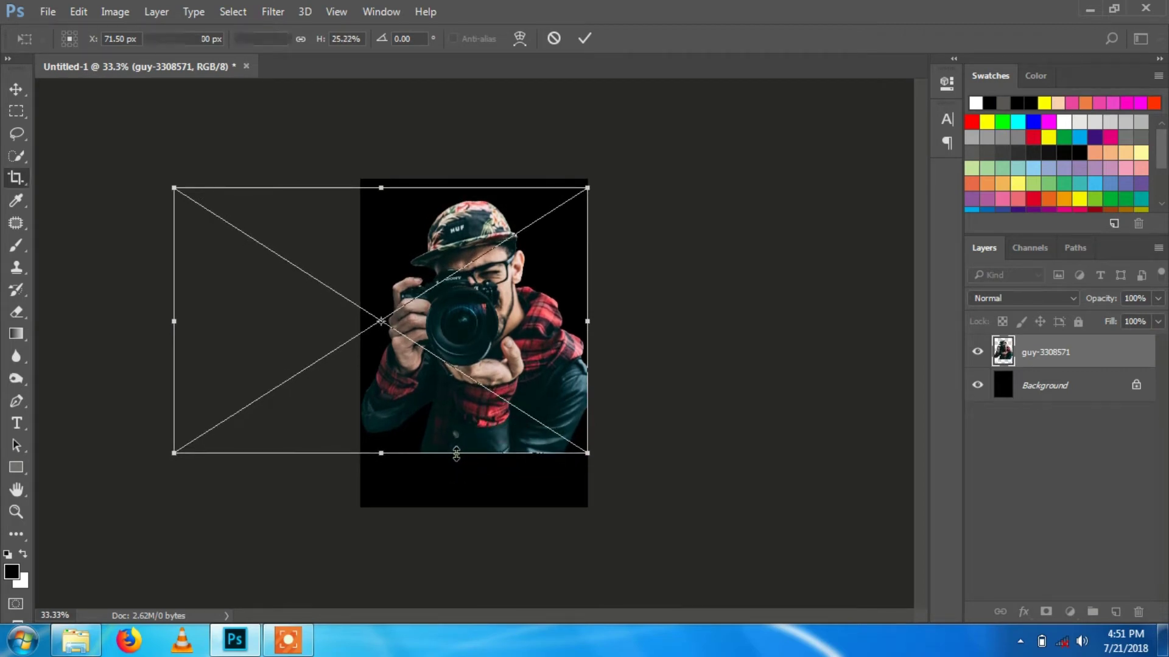
{"action": "key", "text": "Return"}
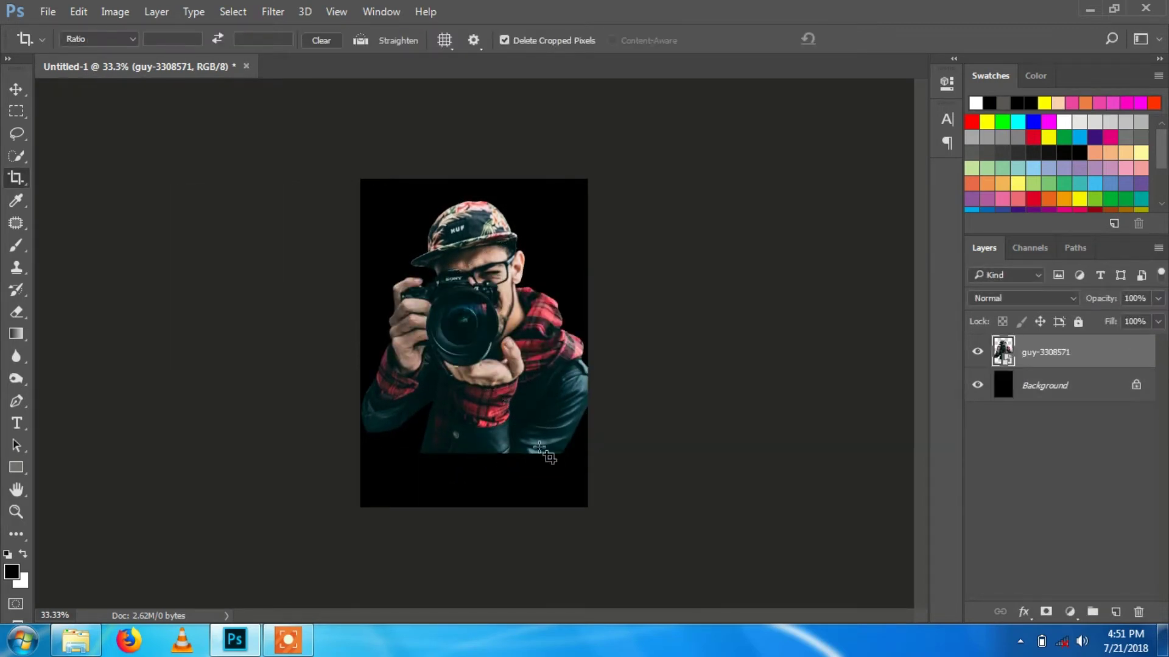
Step: Rasterize the photo layer and crop the empty strip off the canvas bottom
{"action": "right_click", "coordinate": [1035, 360]}
{"action": "left_click", "coordinate": [660, 378]}
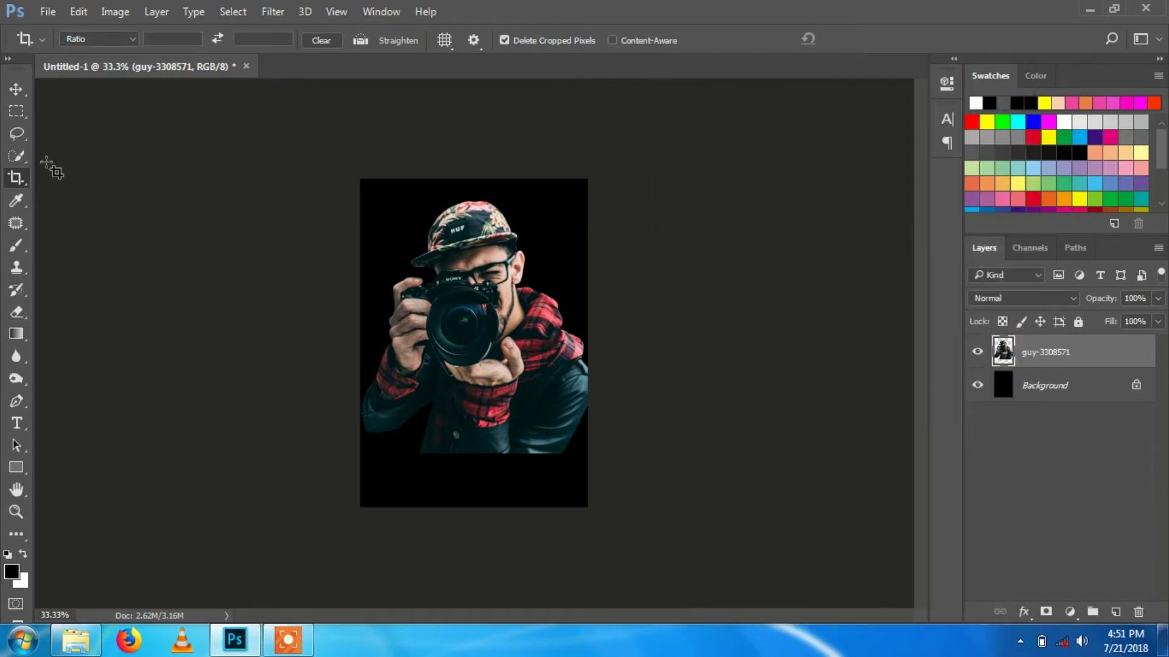
{"action": "left_click_drag", "start_coordinate": [475, 508], "coordinate": [475, 484]}
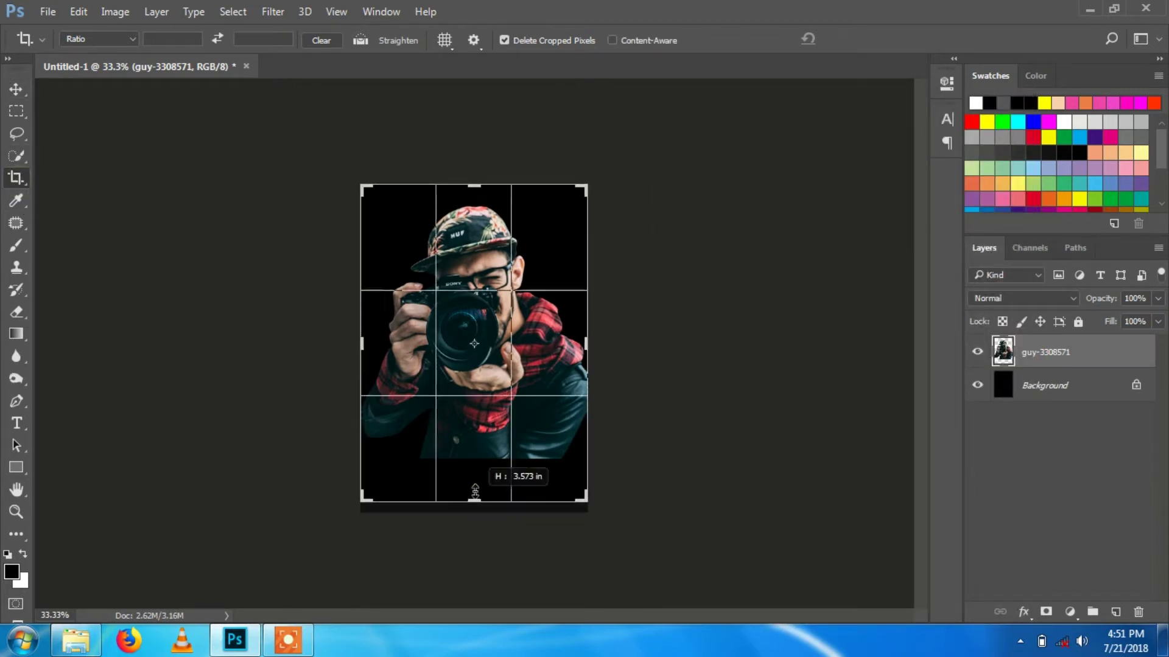
{"action": "key", "text": "Return"}
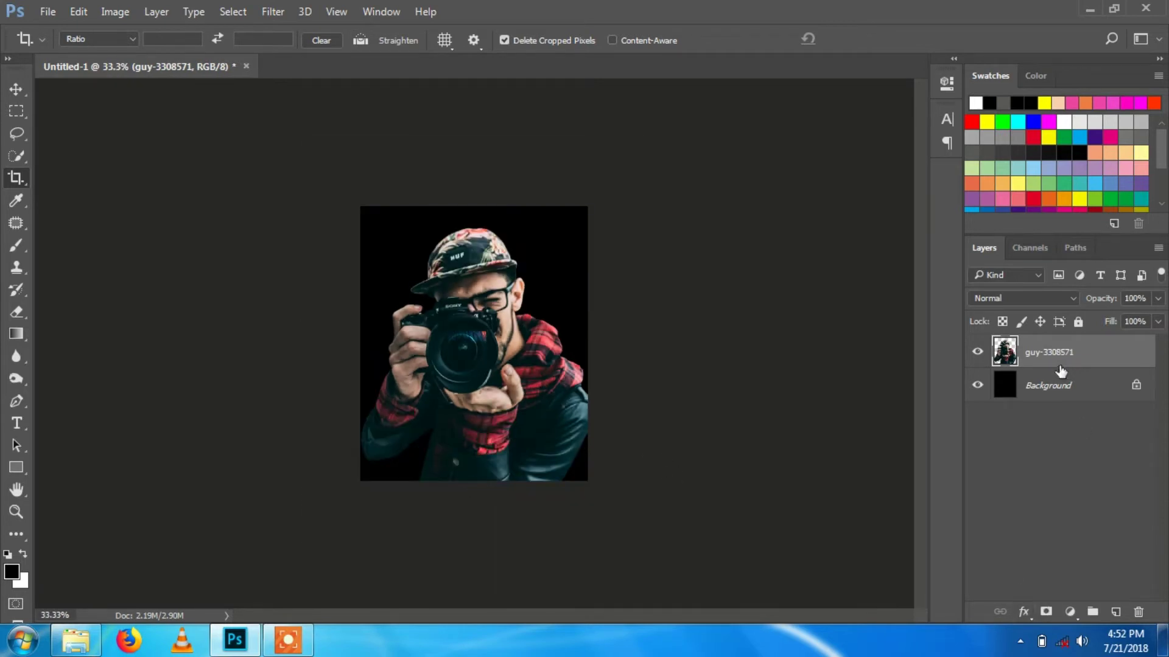
{"action": "left_click", "coordinate": [115, 12]}
{"action": "mouse_move", "coordinate": [140, 54]}
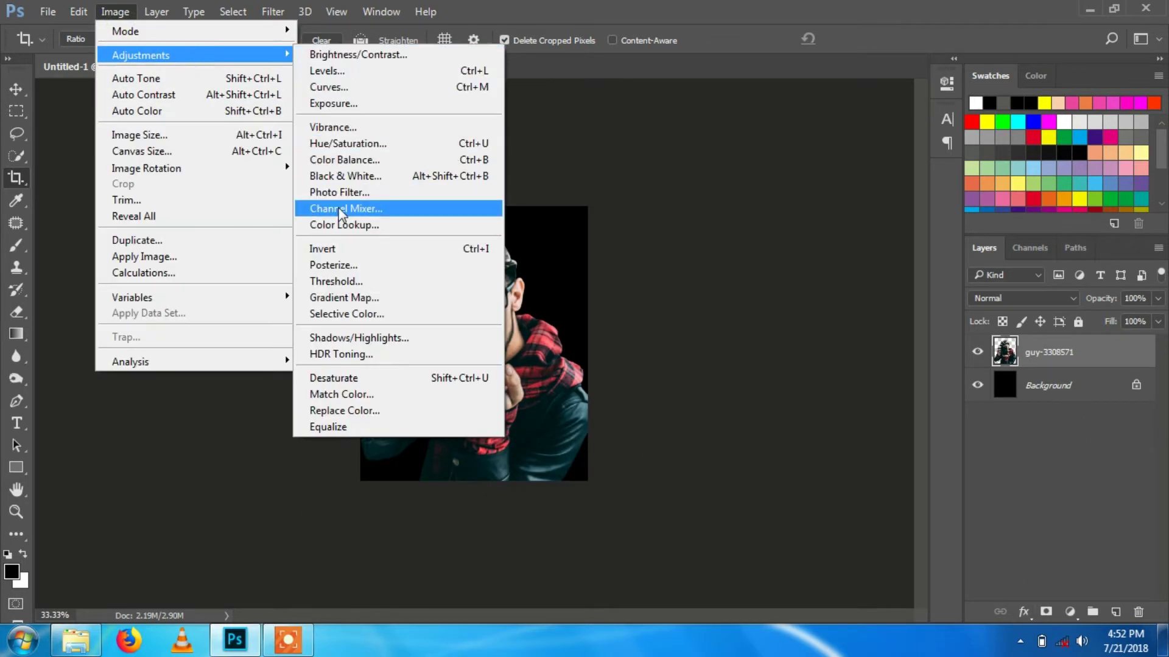
Step: Darken the photo with Levels, pulling output white down to about 236
{"action": "left_click", "coordinate": [340, 70]}
{"action": "mouse_move", "coordinate": [1047, 385]}
{"action": "left_mouse_down"}
{"action": "mouse_move", "coordinate": [945, 385]}
{"action": "mouse_move", "coordinate": [1031, 385]}
{"action": "left_mouse_up"}
{"action": "left_click_drag", "start_coordinate": [940, 315], "coordinate": [958, 315]}
{"action": "left_click", "coordinate": [1111, 155]}
Step: Add a black-to-white Gradient Fill layer above the Background
{"action": "left_click", "coordinate": [1065, 389]}
{"action": "left_click", "coordinate": [1070, 611]}
{"action": "left_click", "coordinate": [1062, 256]}
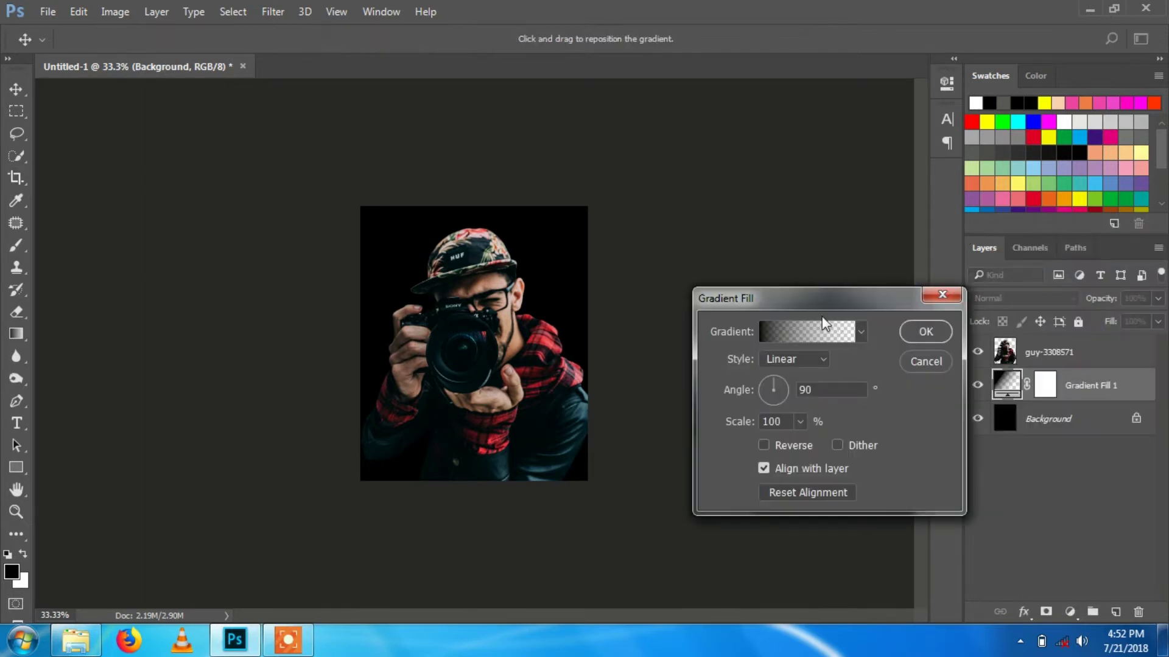
{"action": "left_click", "coordinate": [821, 316]}
{"action": "left_click", "coordinate": [757, 120]}
{"action": "left_click", "coordinate": [1056, 95]}
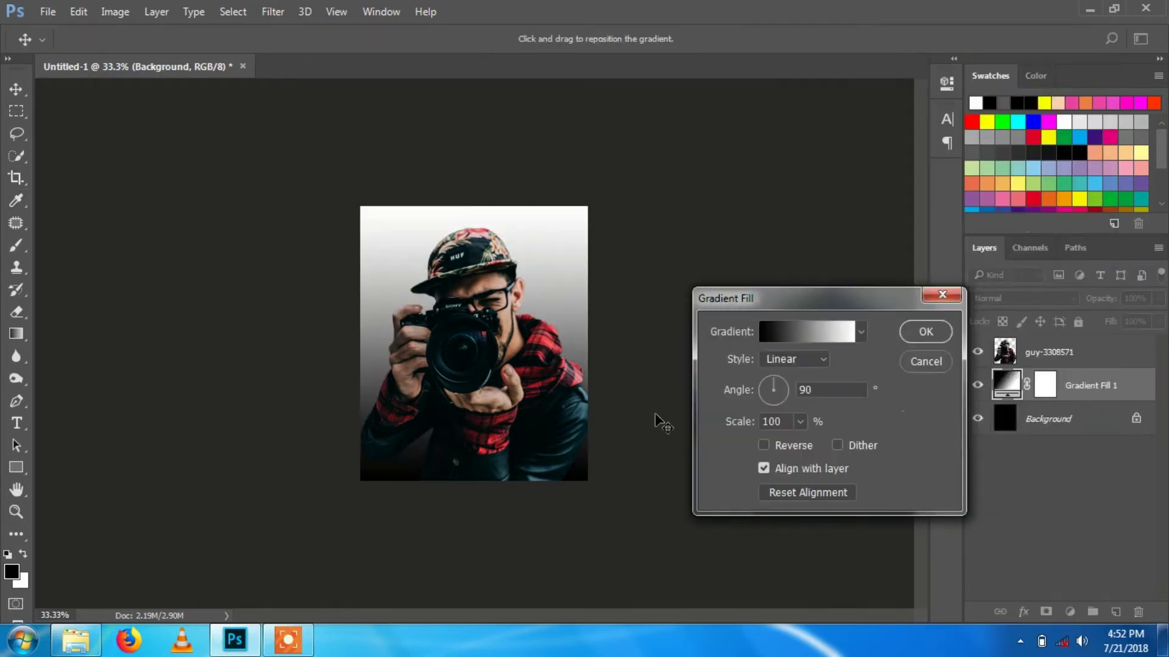
Step: Make the gradient Radial and Reversed at 363% scale, centred behind the photographer
{"action": "left_click", "coordinate": [794, 390]}
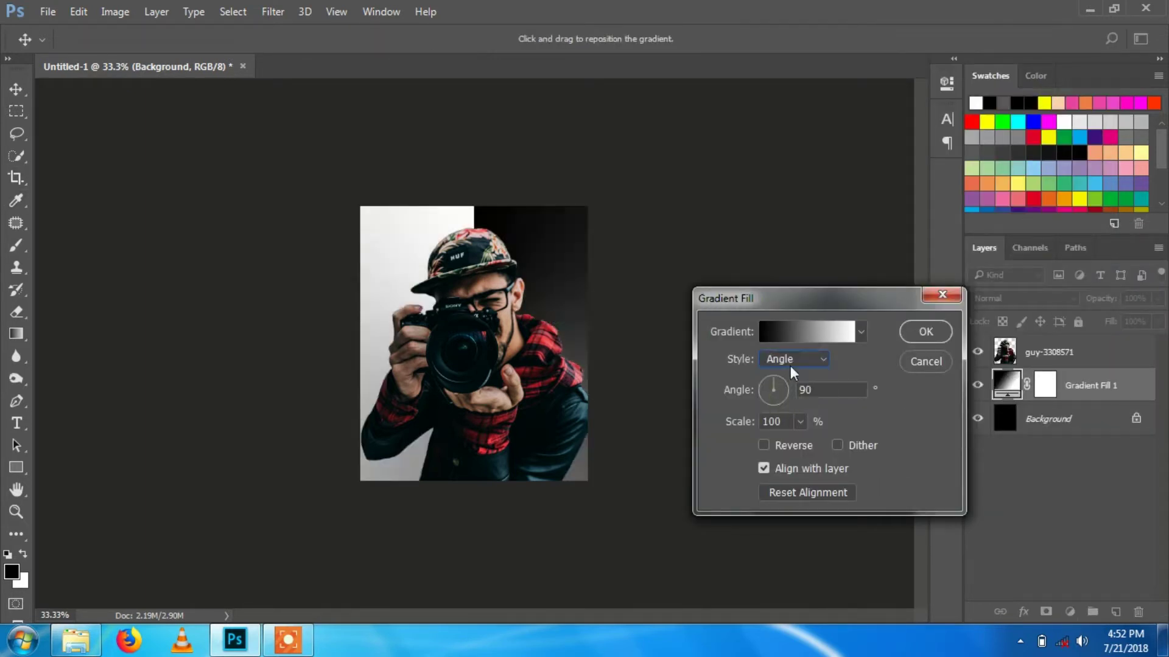
{"action": "left_click", "coordinate": [765, 445]}
{"action": "left_click", "coordinate": [785, 359]}
{"action": "left_click", "coordinate": [785, 387]}
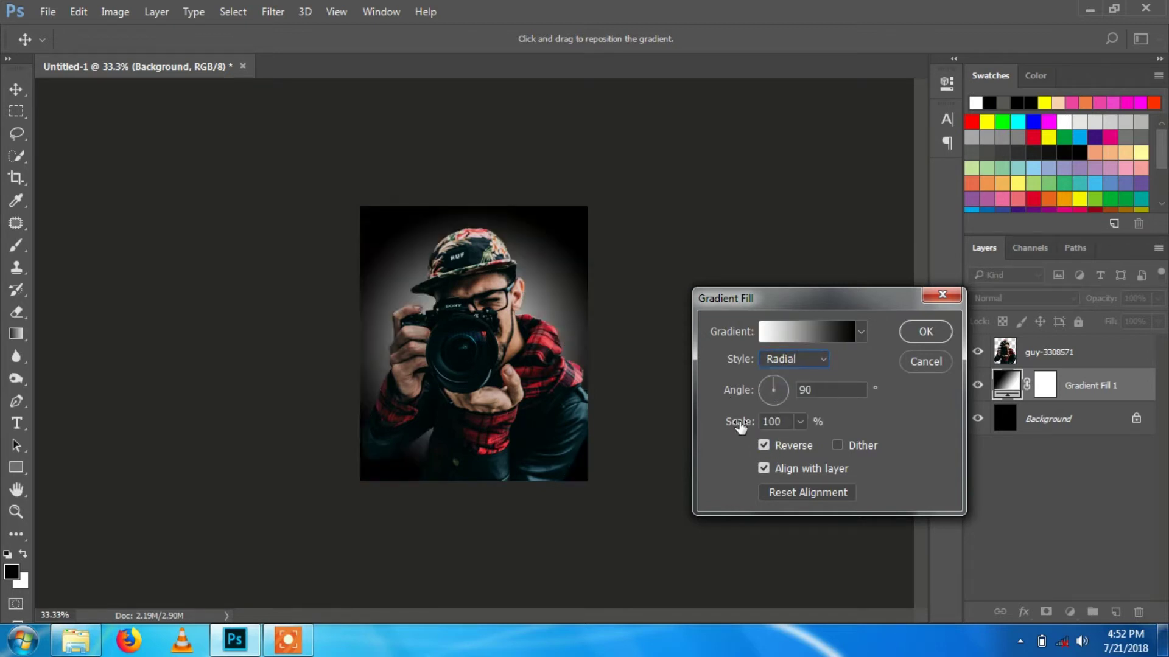
{"action": "left_click_drag", "start_coordinate": [485, 357], "coordinate": [477, 286]}
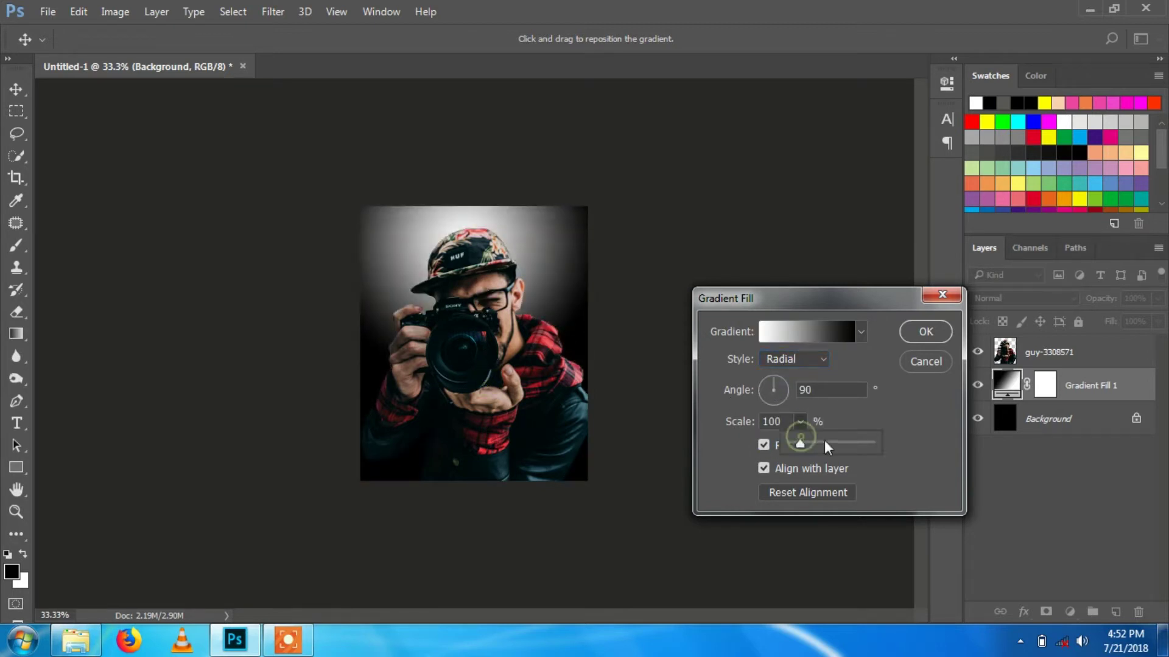
{"action": "left_click_drag", "start_coordinate": [828, 447], "coordinate": [807, 447]}
{"action": "left_click_drag", "start_coordinate": [550, 429], "coordinate": [550, 336]}
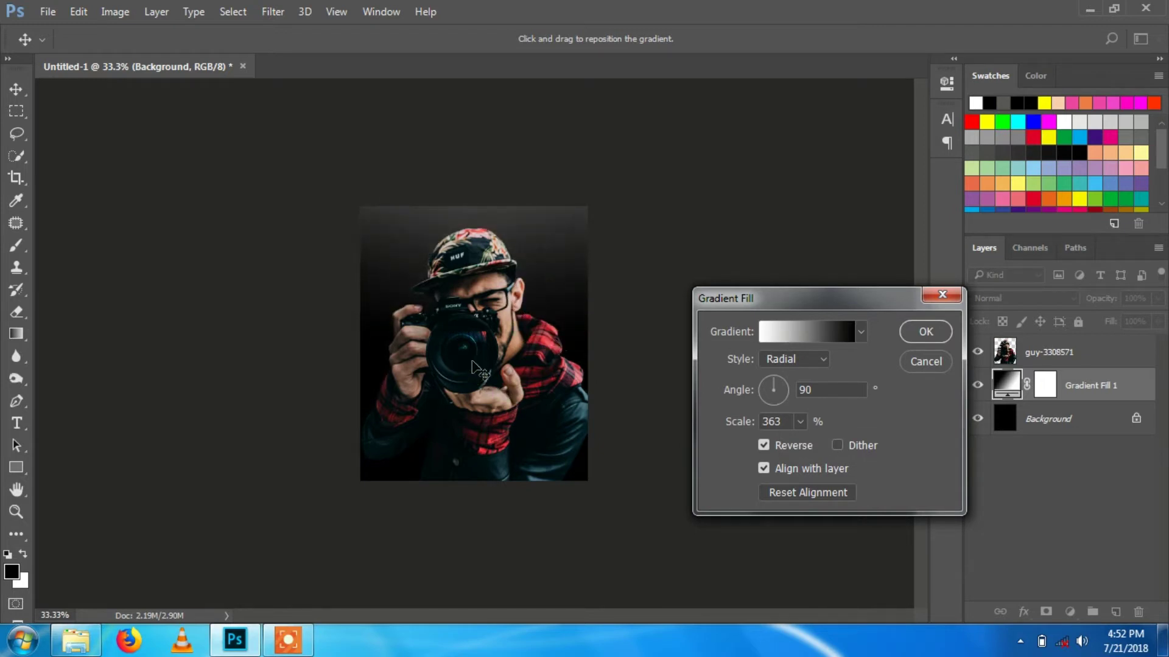
{"action": "left_click", "coordinate": [947, 339]}
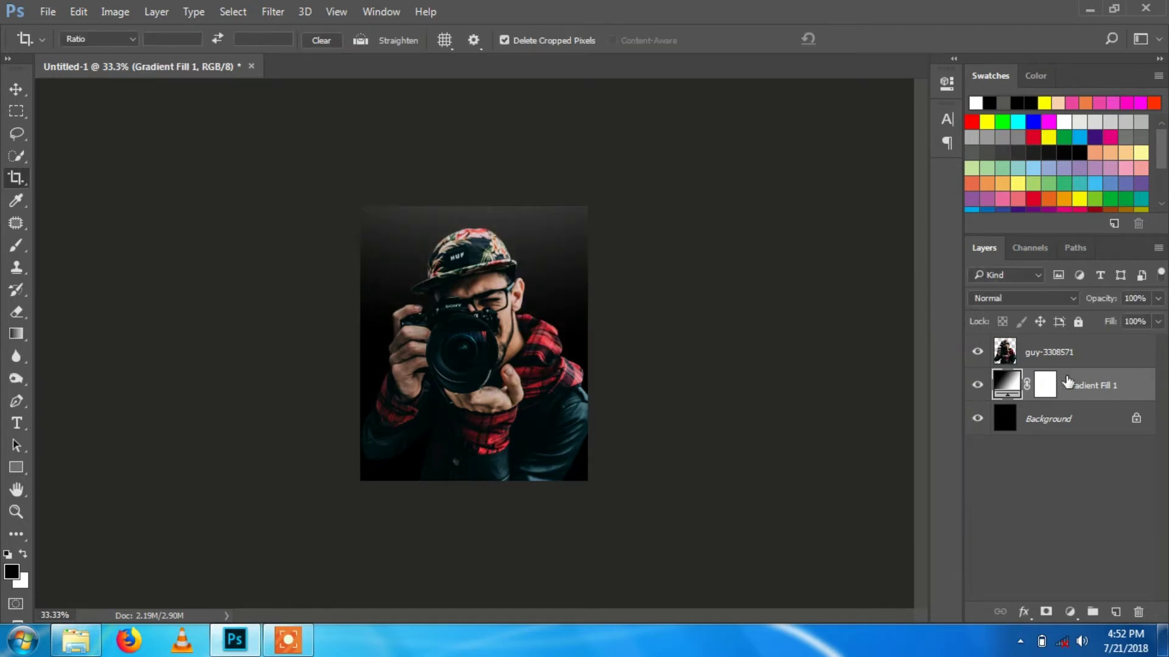
Step: Duplicate Gradient Fill 1, move the copy above the photo, and blend it in Soft Light
{"action": "key", "text": "ctrl+j"}
{"action": "left_click_drag", "start_coordinate": [1069, 385], "coordinate": [1070, 344]}
{"action": "left_click", "coordinate": [1071, 298]}
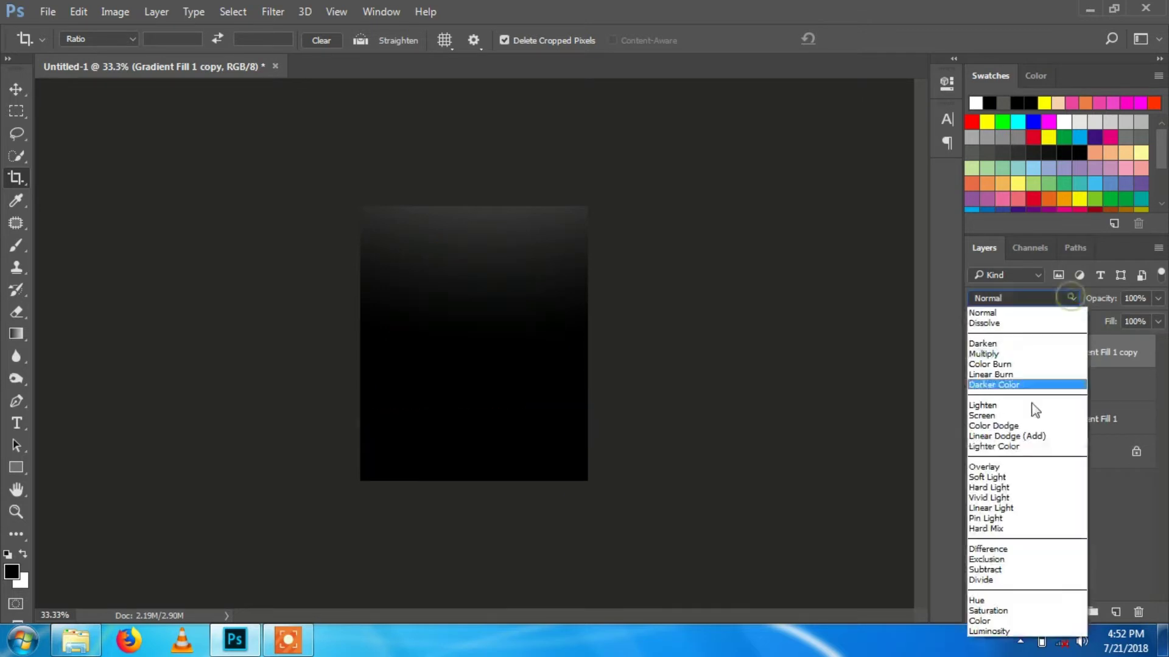
{"action": "left_click", "coordinate": [987, 478]}
Step: Brush black on the copy's mask over the photographer's hands and camera
{"action": "left_click", "coordinate": [1045, 359]}
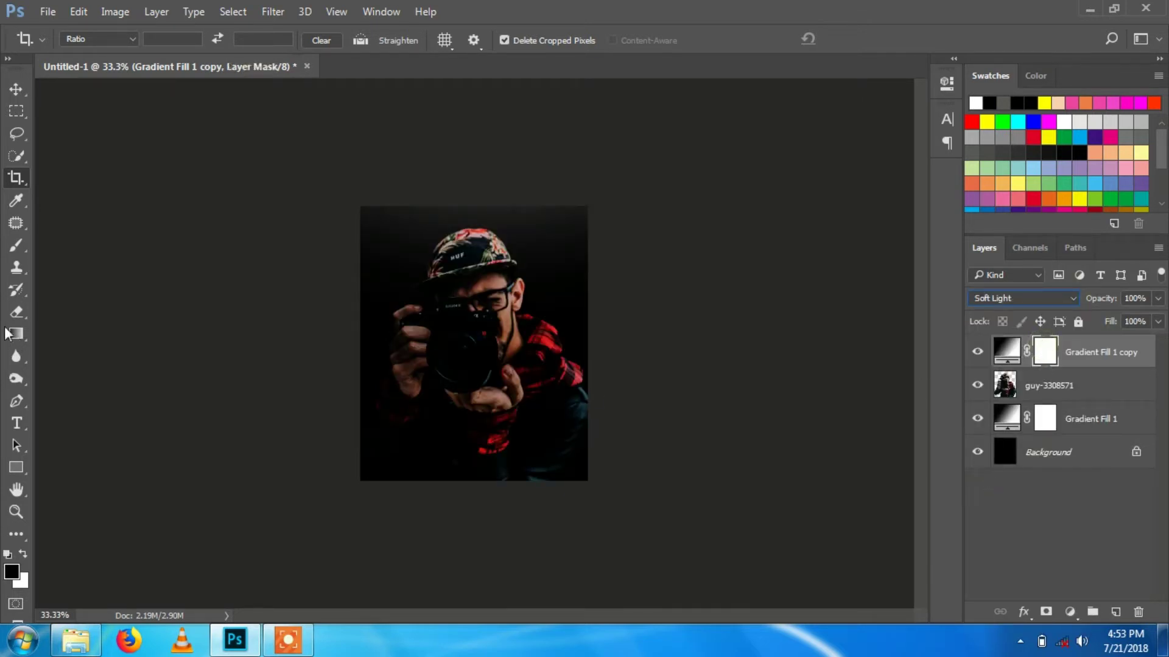
{"action": "left_click", "coordinate": [18, 246]}
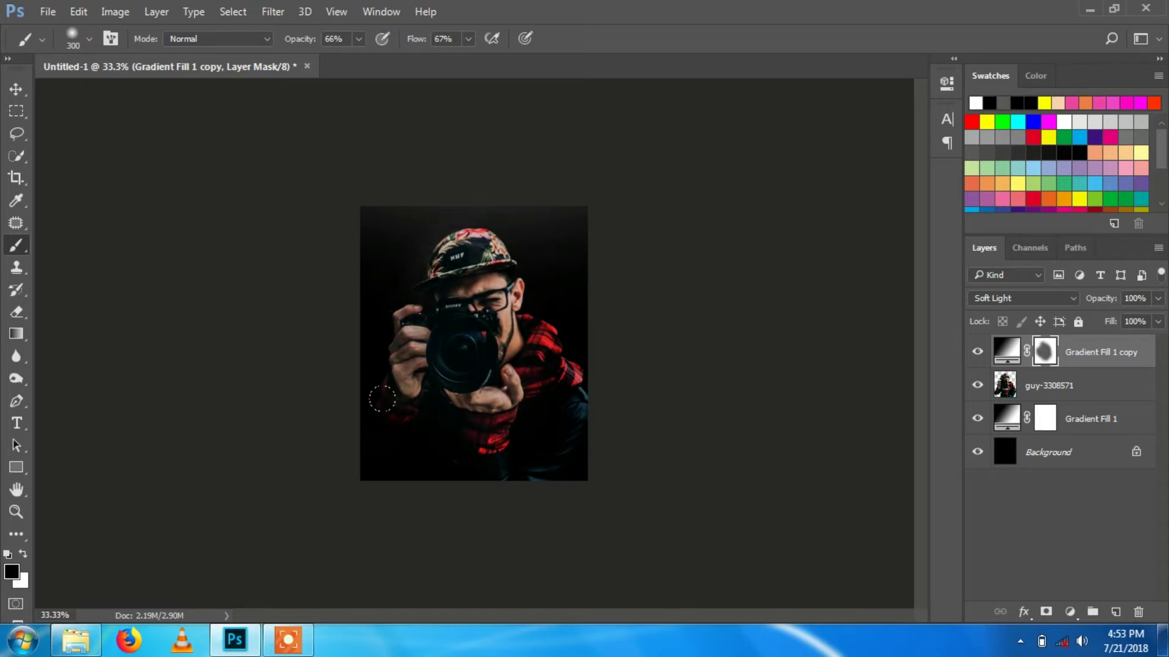
{"action": "left_click_drag", "start_coordinate": [461, 439], "coordinate": [511, 365]}
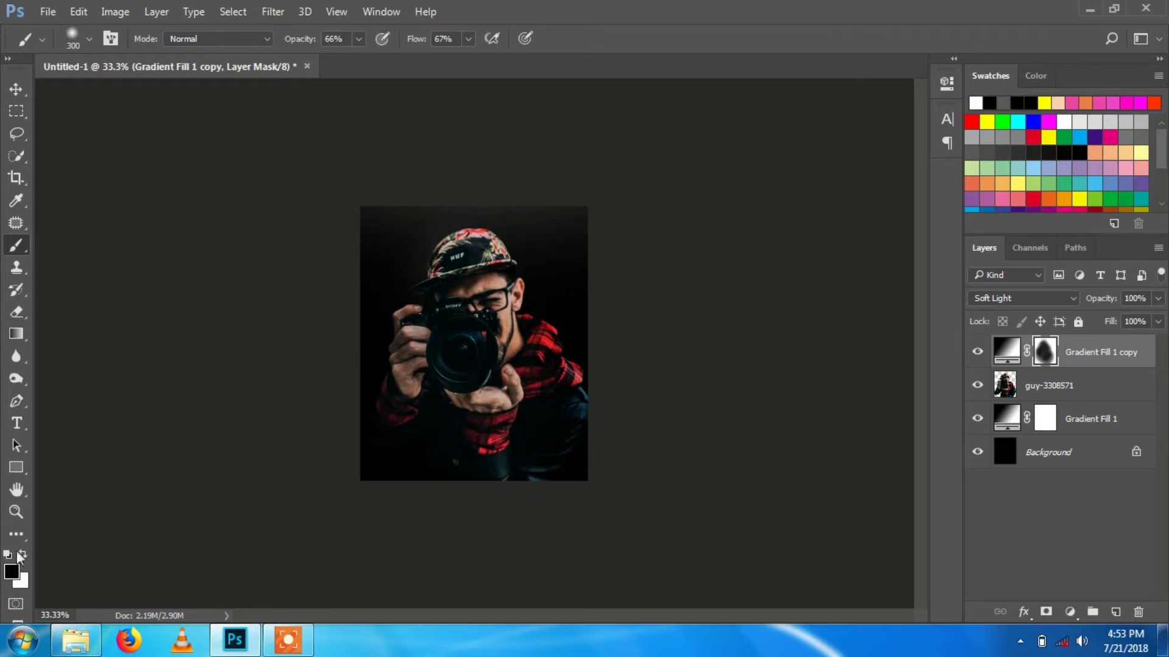
{"action": "key", "text": "x"}
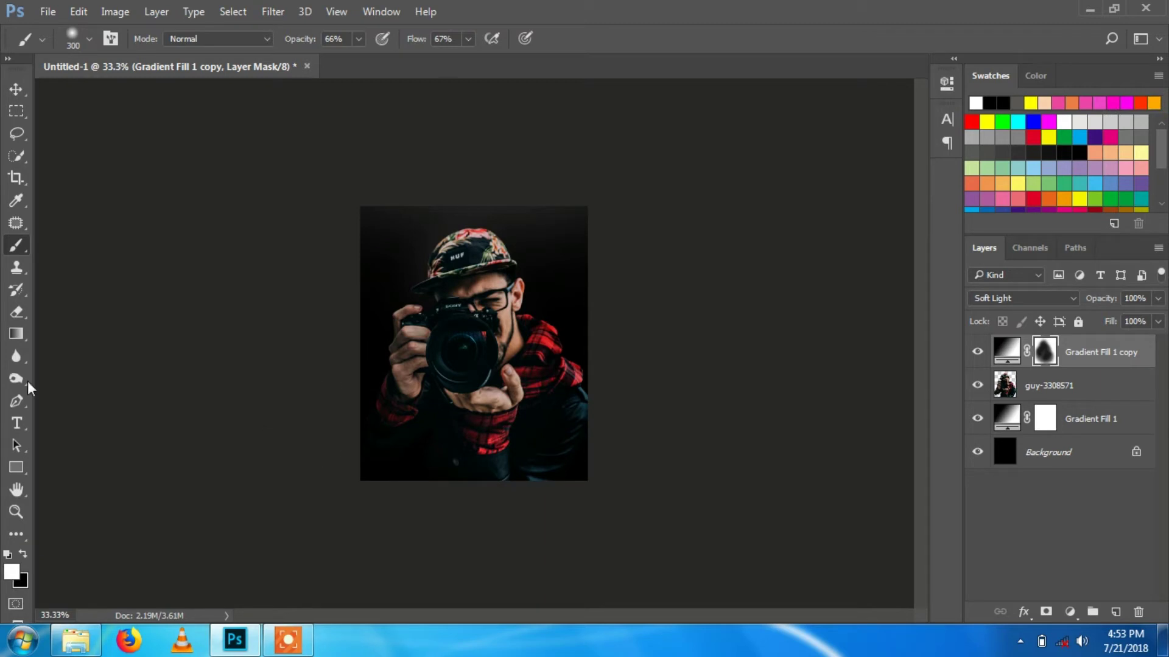
Step: Add a Solid Color fill layer of #ff0000 above Gradient Fill 1 copy
{"action": "key", "text": "v"}
{"action": "left_click", "coordinate": [1090, 390]}
{"action": "left_click", "coordinate": [1095, 354]}
{"action": "left_click", "coordinate": [1069, 612]}
{"action": "left_click", "coordinate": [1056, 246]}
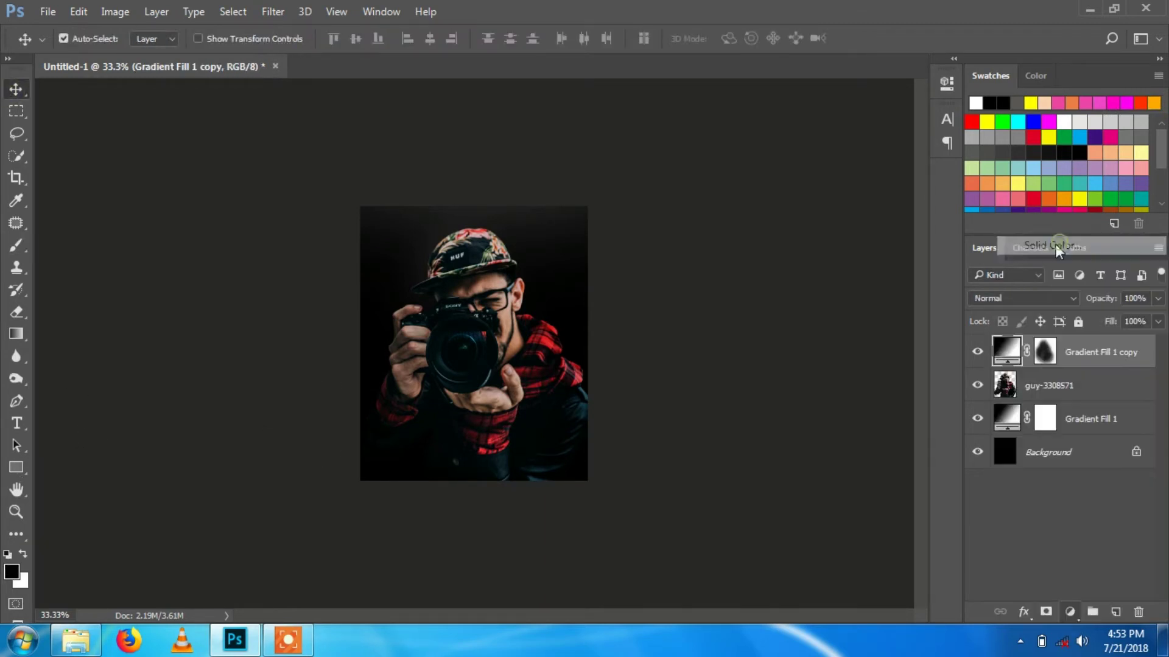
{"action": "type", "text": "ff0000"}
{"action": "key", "text": "Return"}
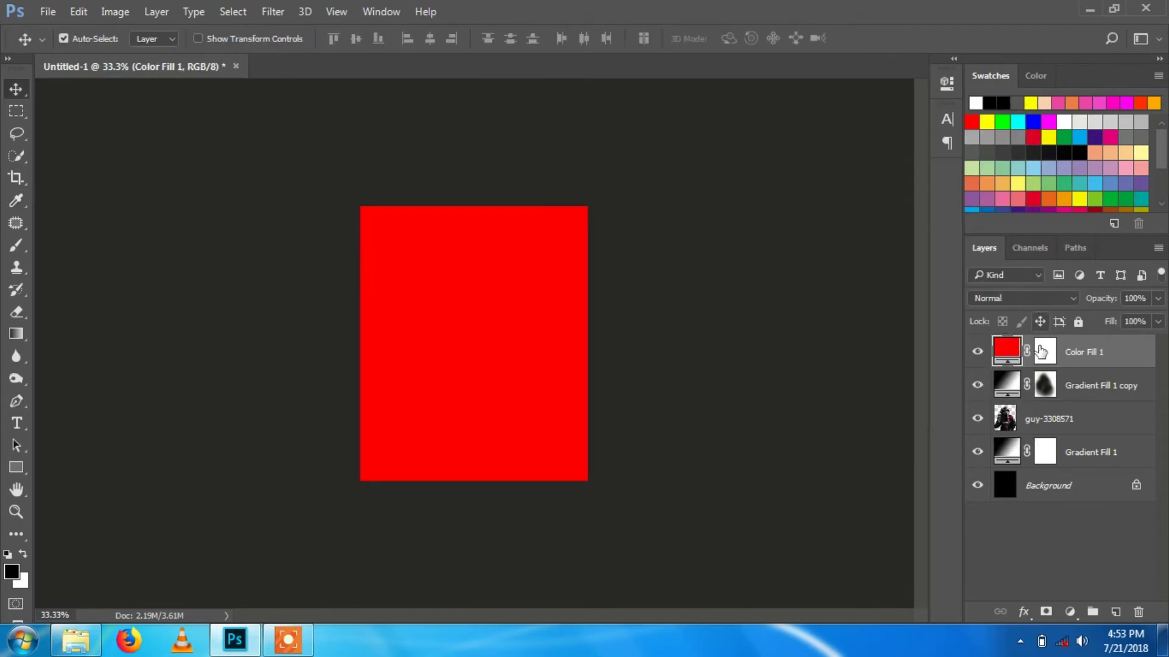
Step: Draw a black-to-white gradient on the red fill's mask, darkening the left side
{"action": "left_click", "coordinate": [1041, 353]}
{"action": "left_click", "coordinate": [12, 338]}
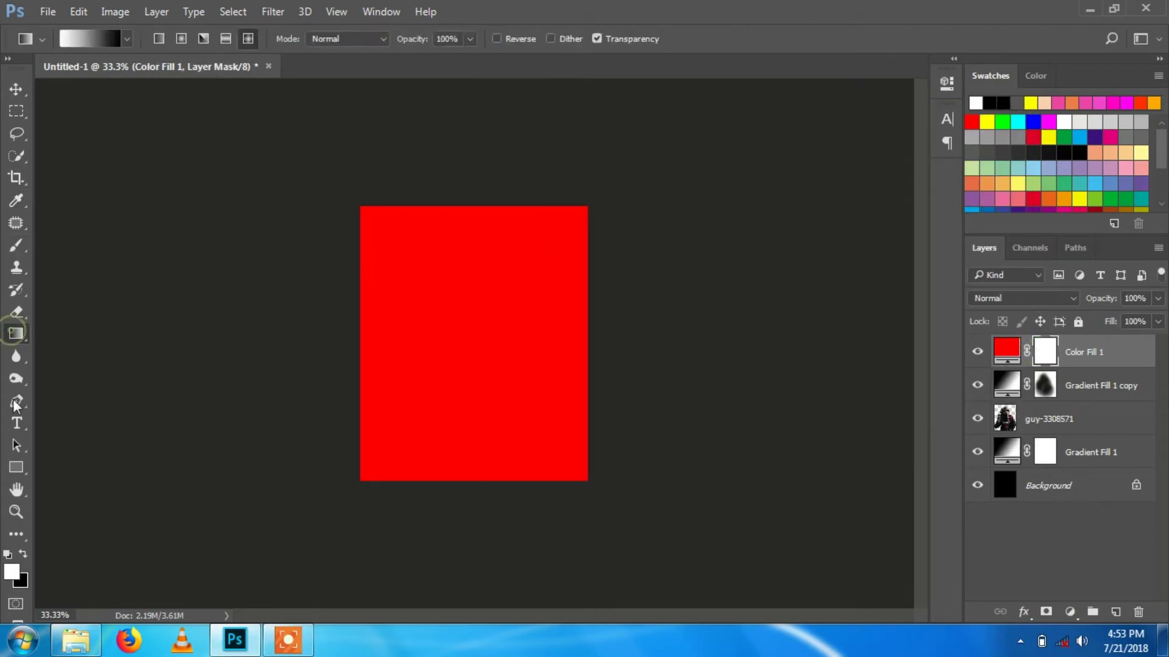
{"action": "left_click", "coordinate": [25, 554]}
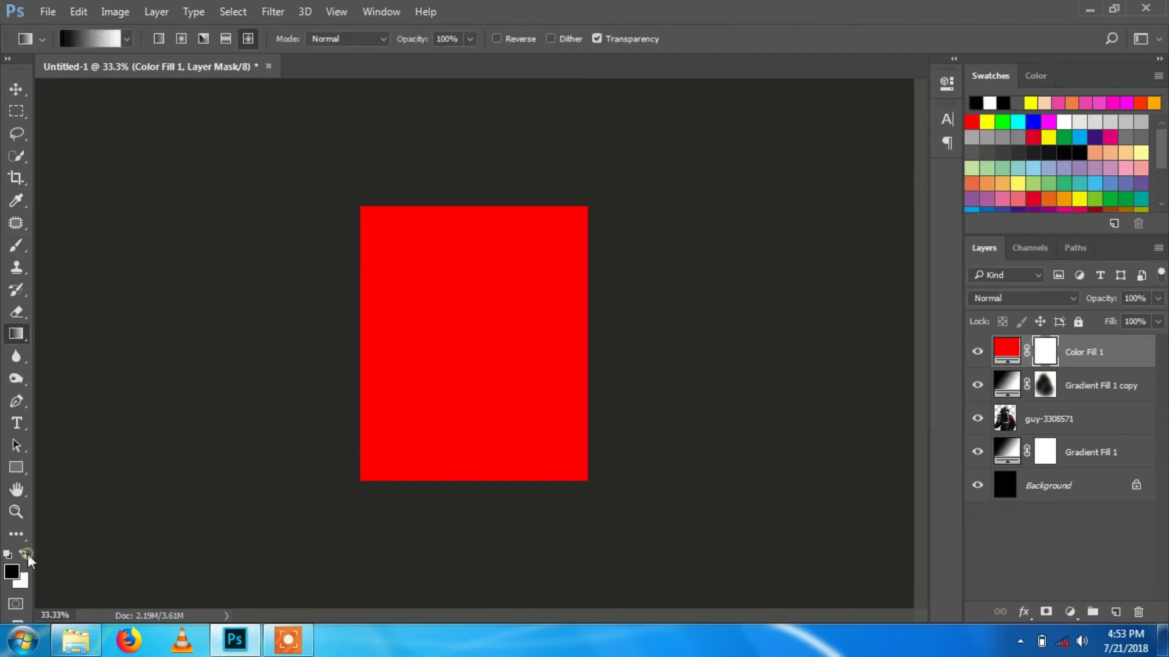
{"action": "left_click", "coordinate": [126, 39]}
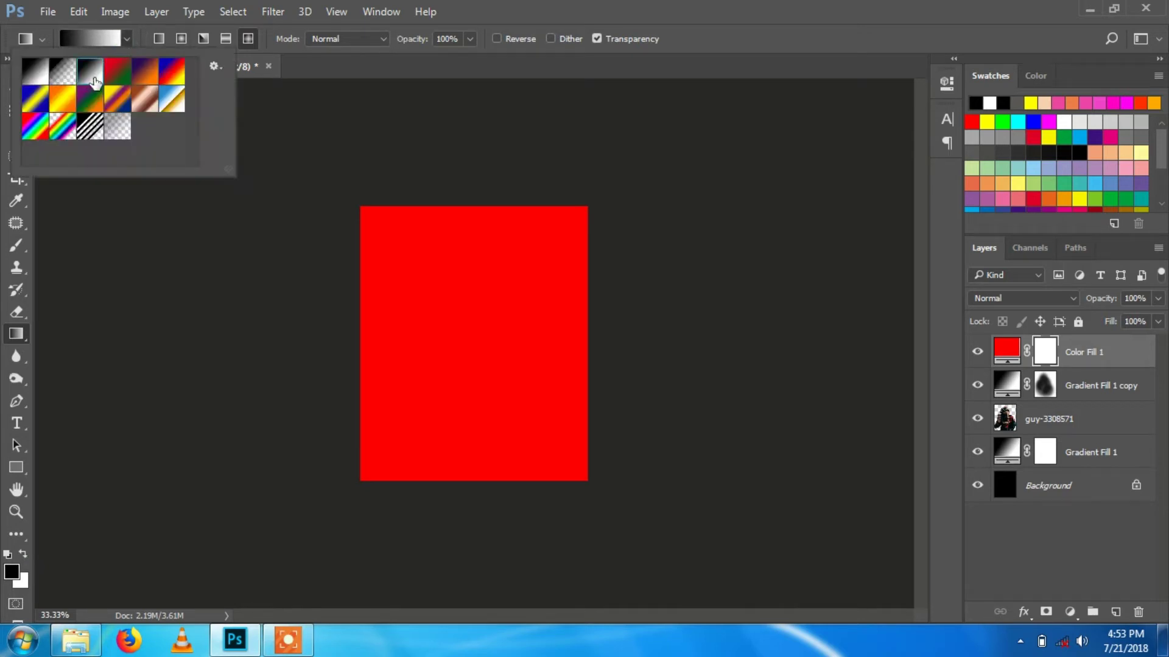
{"action": "left_click", "coordinate": [129, 45]}
{"action": "left_click_drag", "start_coordinate": [472, 327], "coordinate": [472, 327]}
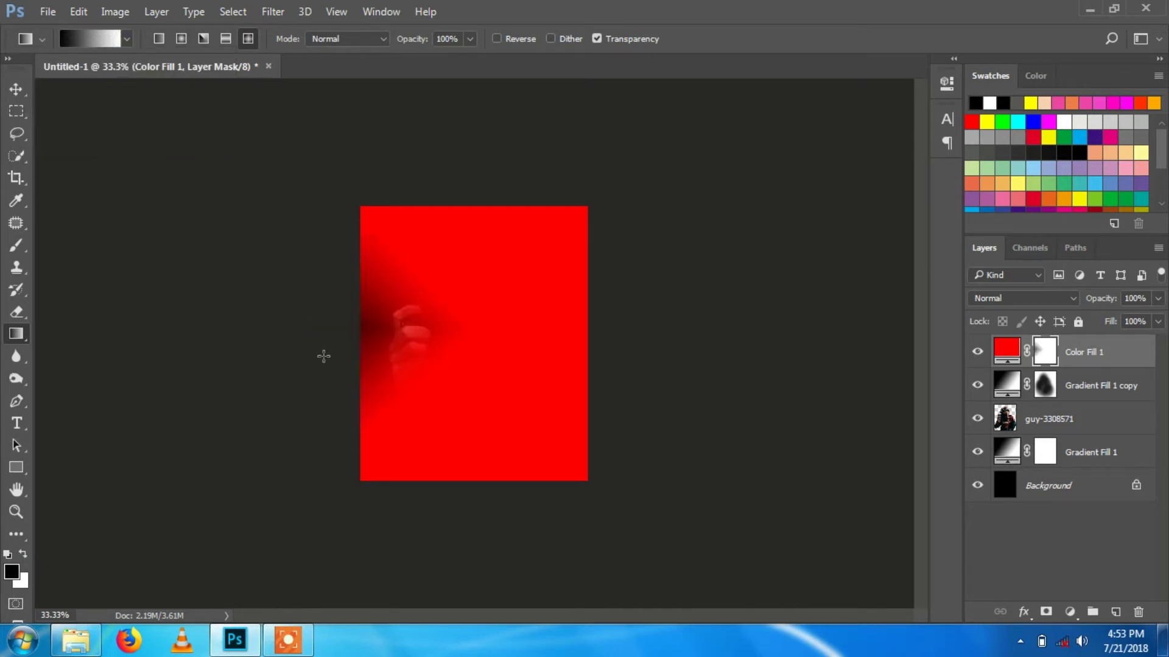
{"action": "key", "text": "ctrl+z"}
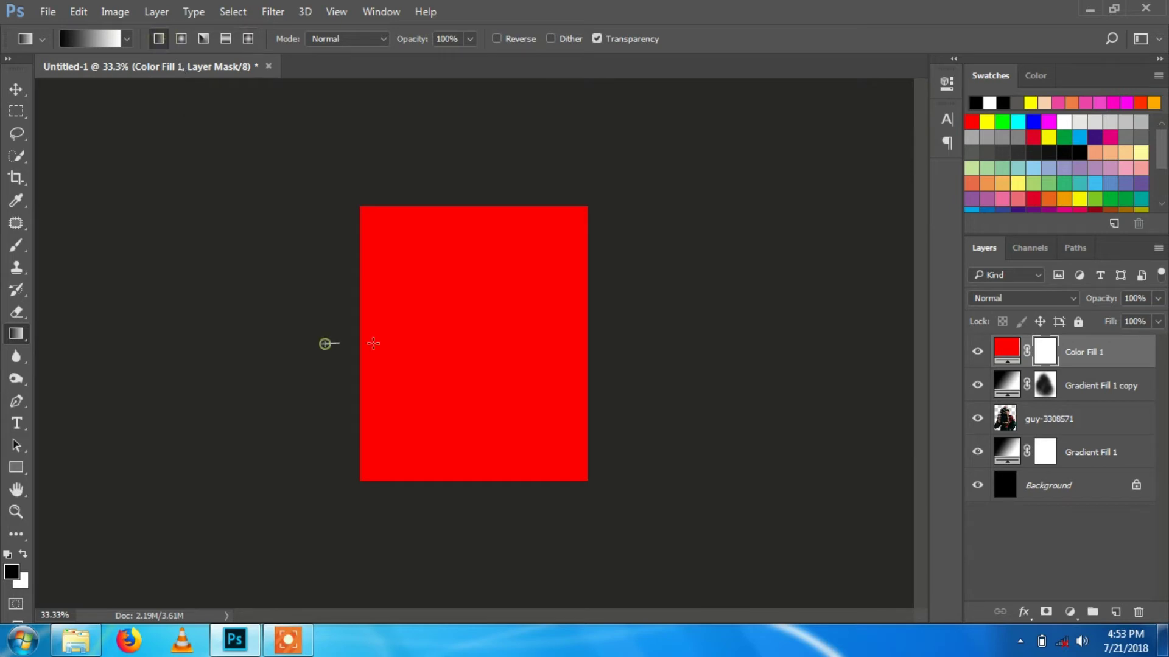
{"action": "left_click_drag", "start_coordinate": [480, 343], "coordinate": [521, 349]}
{"action": "mouse_move", "coordinate": [256, 355]}
{"action": "left_mouse_down"}
{"action": "mouse_move", "coordinate": [547, 359]}
{"action": "mouse_move", "coordinate": [485, 365]}
{"action": "left_mouse_up"}
{"action": "left_click_drag", "start_coordinate": [295, 345], "coordinate": [557, 350]}
{"action": "mouse_move", "coordinate": [464, 352]}
{"action": "left_mouse_down"}
{"action": "mouse_move", "coordinate": [526, 352]}
{"action": "mouse_move", "coordinate": [514, 353]}
{"action": "left_mouse_up"}
{"action": "left_click_drag", "start_coordinate": [304, 359], "coordinate": [585, 358]}
{"action": "left_click_drag", "start_coordinate": [363, 363], "coordinate": [448, 365]}
Step: Set the red fill to Subtract blend mode and refine its mask gradient across the canvas
{"action": "left_click", "coordinate": [1023, 299]}
{"action": "left_click", "coordinate": [996, 573]}
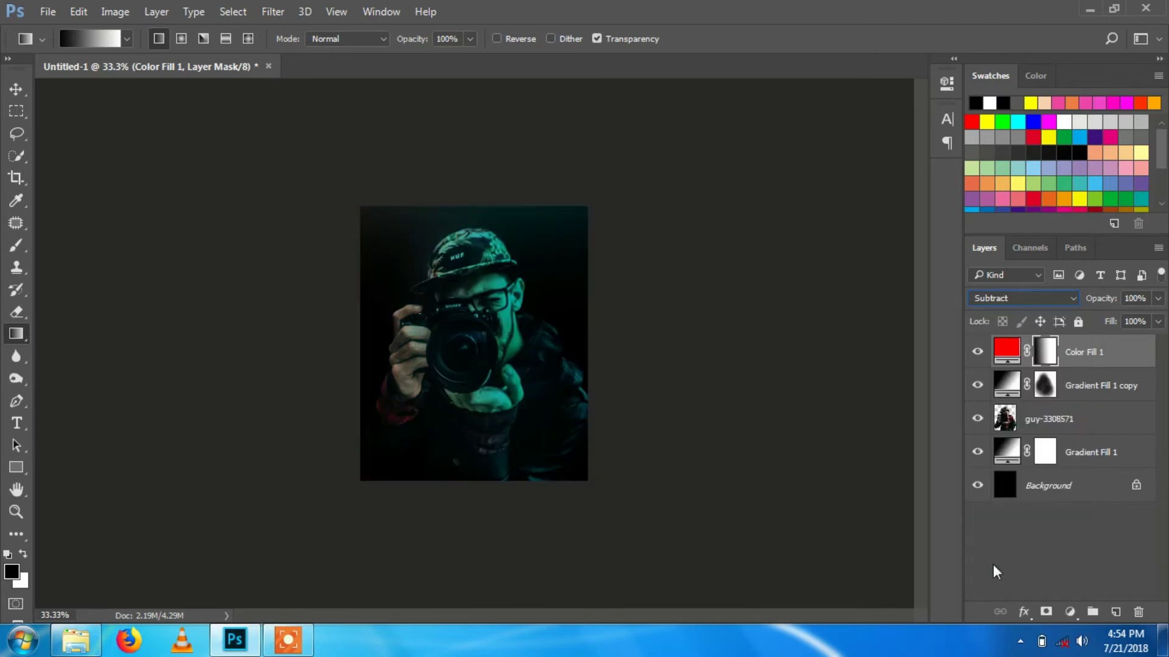
{"action": "left_click_drag", "start_coordinate": [258, 355], "coordinate": [496, 354]}
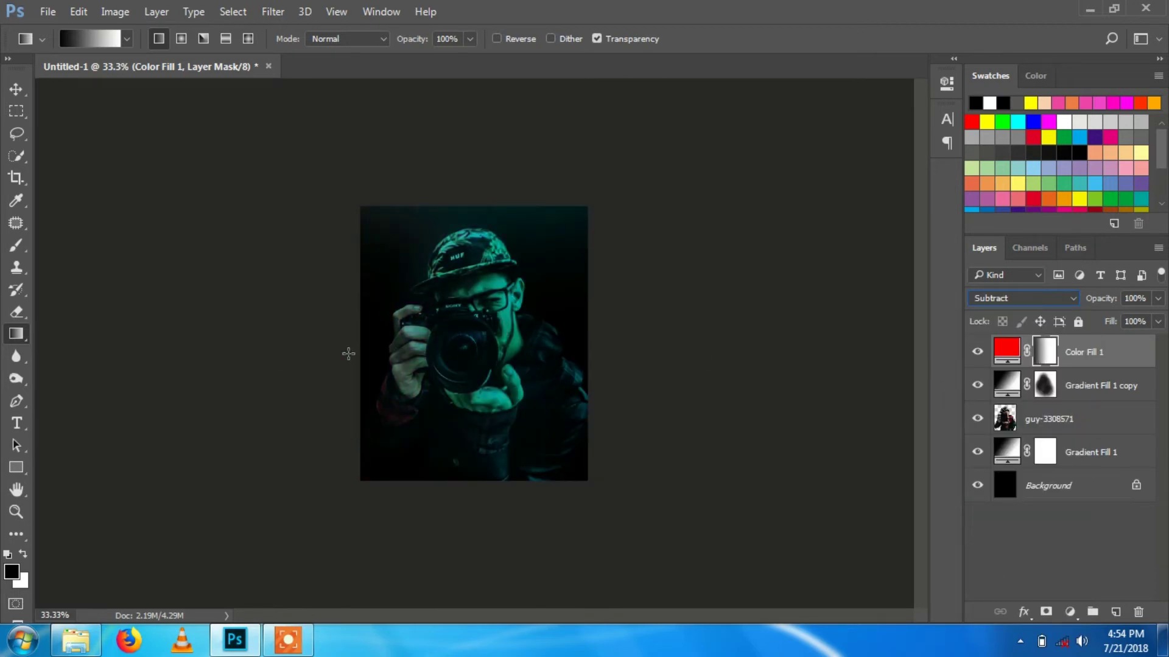
{"action": "left_click_drag", "start_coordinate": [322, 354], "coordinate": [599, 354]}
{"action": "left_click_drag", "start_coordinate": [385, 355], "coordinate": [651, 356]}
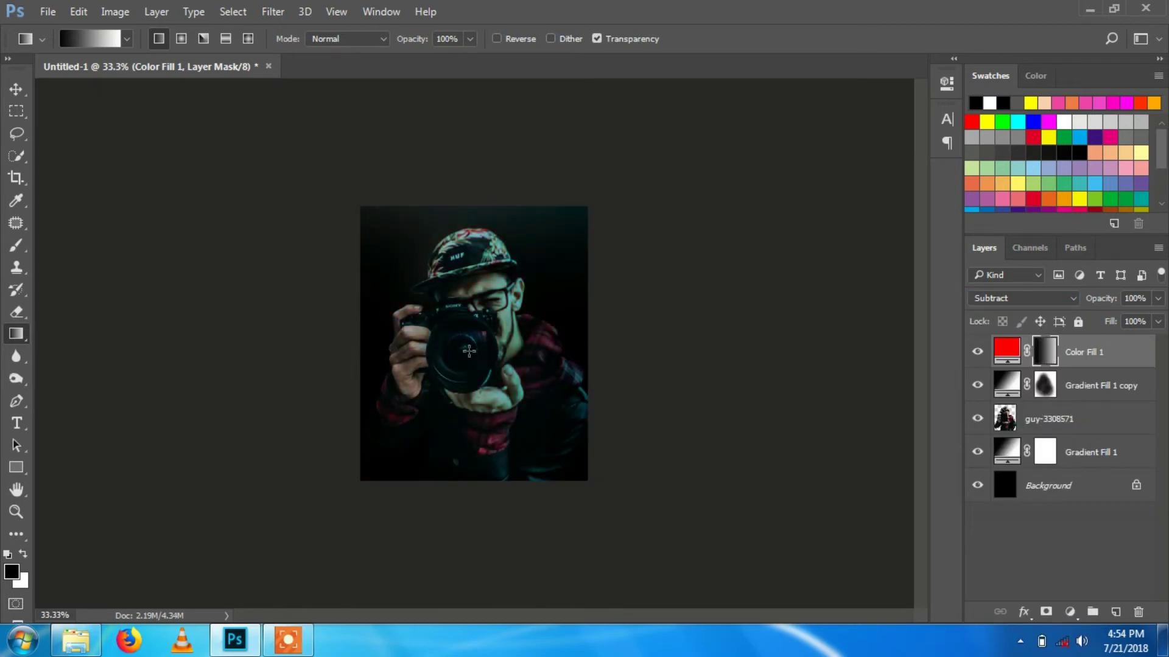
{"action": "left_click", "coordinate": [1018, 299]}
{"action": "left_click", "coordinate": [876, 322]}
{"action": "left_click", "coordinate": [1070, 611]}
Step: Add a second Solid Color fill layer in bright blue
{"action": "left_click", "coordinate": [1050, 235]}
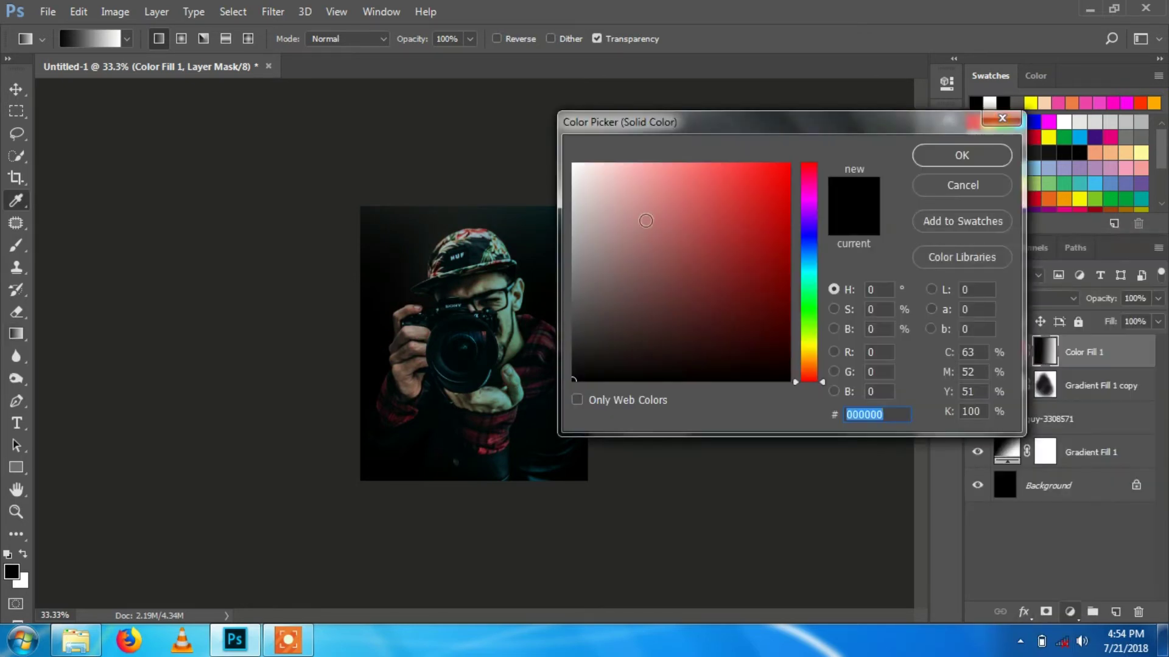
{"action": "mouse_move", "coordinate": [808, 260]}
{"action": "left_mouse_down"}
{"action": "mouse_move", "coordinate": [808, 247]}
{"action": "mouse_move", "coordinate": [807, 261]}
{"action": "left_mouse_up"}
{"action": "left_click", "coordinate": [766, 207]}
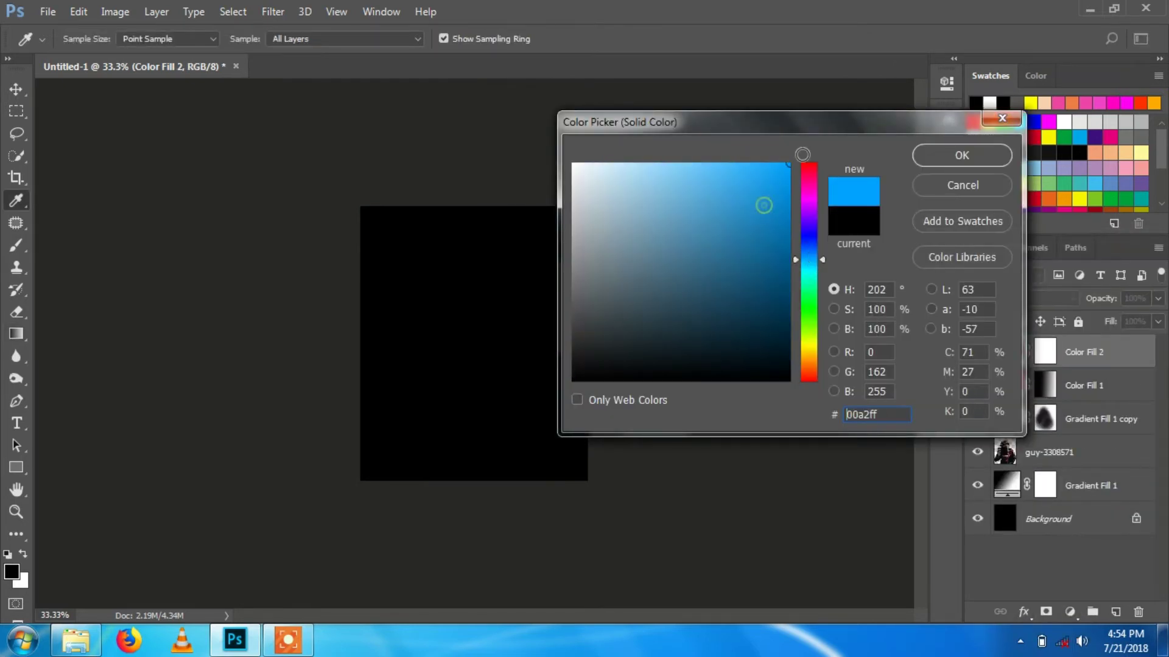
{"action": "key", "text": "Return"}
Step: Draw a gradient on the blue fill's mask and blend it in Subtract mode
{"action": "left_click", "coordinate": [1042, 361]}
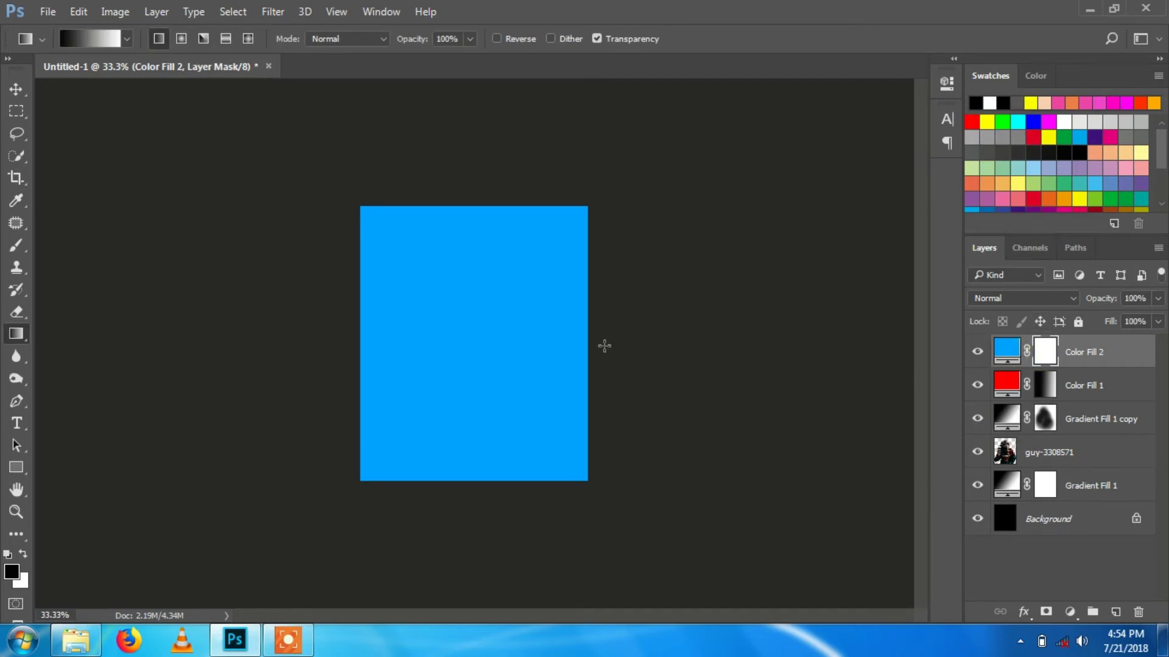
{"action": "left_click_drag", "start_coordinate": [544, 346], "coordinate": [616, 343]}
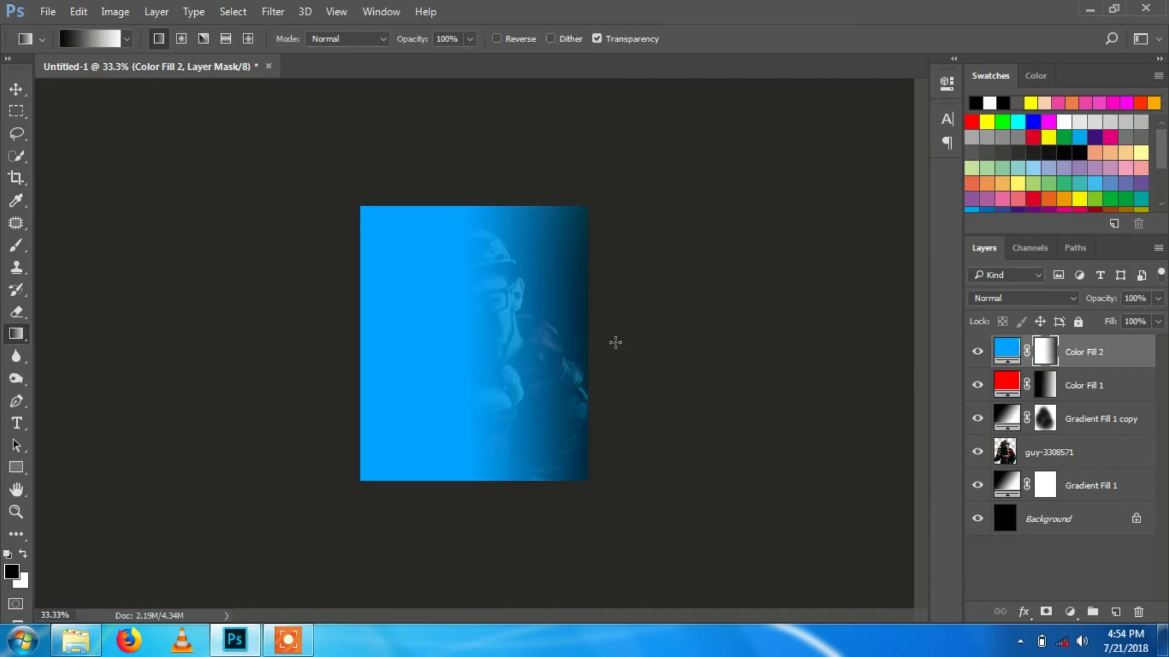
{"action": "left_click_drag", "start_coordinate": [384, 342], "coordinate": [383, 342]}
{"action": "left_click", "coordinate": [1062, 299]}
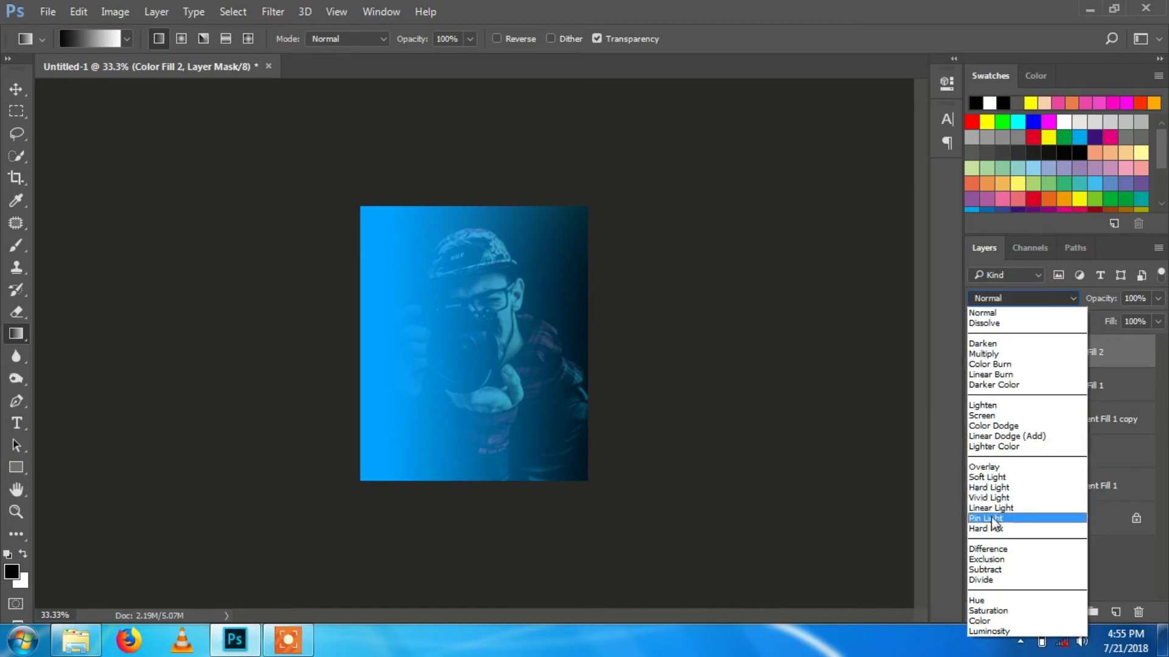
{"action": "left_click", "coordinate": [985, 569]}
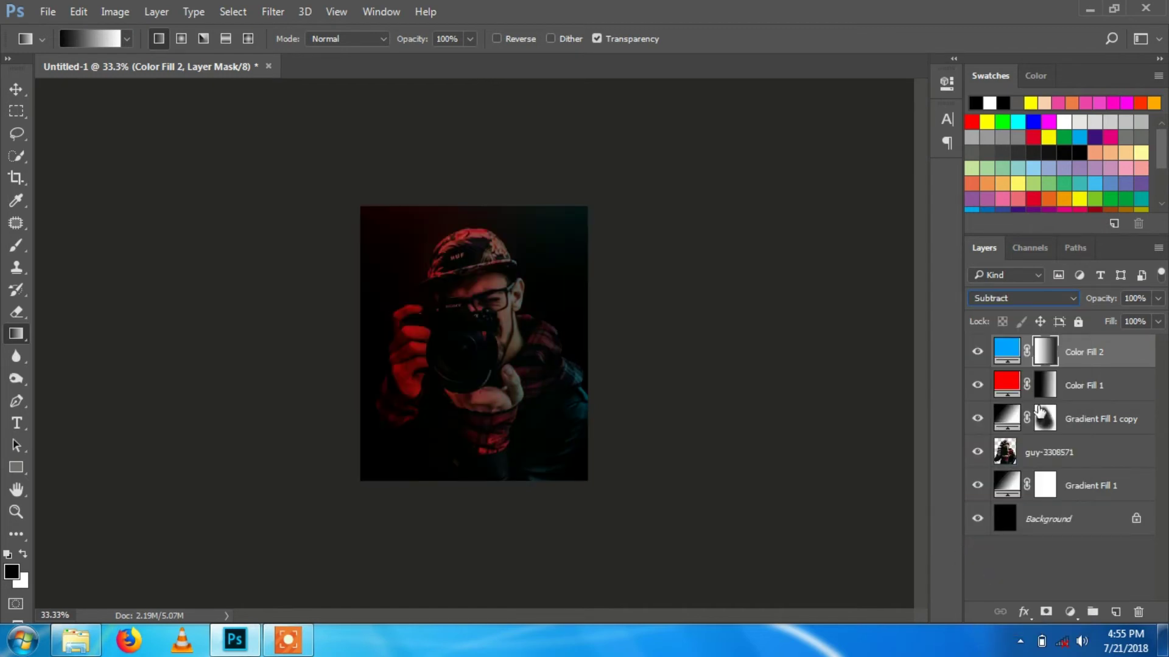
Step: Redraw the red fill's mask gradient, keeping it dark on the left
{"action": "left_click", "coordinate": [1043, 390]}
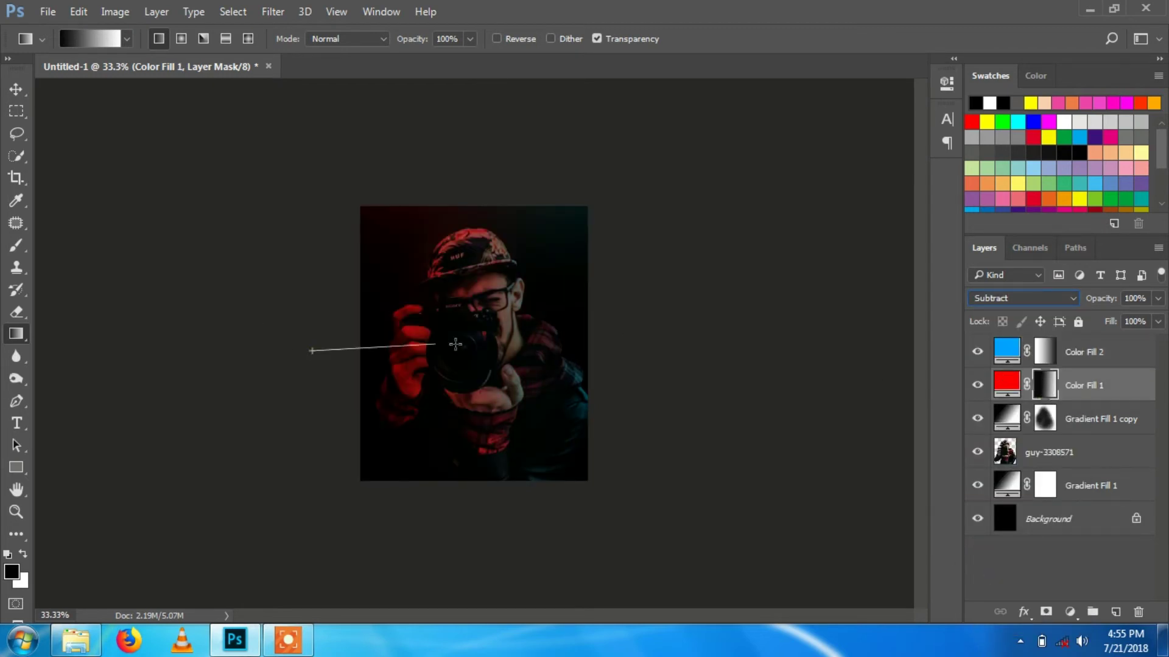
{"action": "mouse_move", "coordinate": [306, 345]}
{"action": "left_mouse_down"}
{"action": "mouse_move", "coordinate": [584, 348]}
{"action": "mouse_move", "coordinate": [480, 355]}
{"action": "left_mouse_up"}
{"action": "left_click_drag", "start_coordinate": [626, 348], "coordinate": [626, 348]}
{"action": "left_click_drag", "start_coordinate": [365, 350], "coordinate": [466, 350]}
Step: Rebalance the blue and red fill mask gradients for red at left and teal at right
{"action": "left_click", "coordinate": [1048, 359]}
{"action": "left_click_drag", "start_coordinate": [320, 351], "coordinate": [549, 350]}
{"action": "mouse_move", "coordinate": [389, 356]}
{"action": "left_mouse_down"}
{"action": "mouse_move", "coordinate": [577, 349]}
{"action": "mouse_move", "coordinate": [377, 351]}
{"action": "left_mouse_up"}
{"action": "left_click_drag", "start_coordinate": [283, 346], "coordinate": [498, 344]}
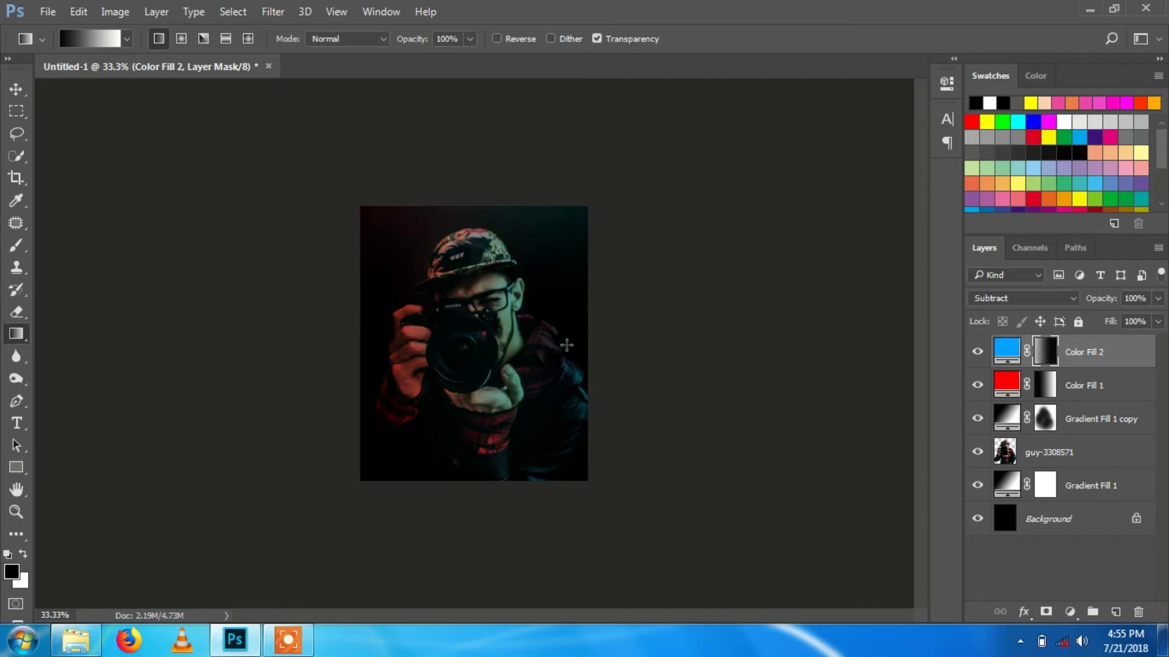
{"action": "key", "text": "alt+bracketleft"}
{"action": "mouse_move", "coordinate": [328, 346]}
{"action": "left_mouse_down"}
{"action": "mouse_move", "coordinate": [575, 340]}
{"action": "mouse_move", "coordinate": [450, 349]}
{"action": "left_mouse_up"}
{"action": "left_click_drag", "start_coordinate": [367, 346], "coordinate": [407, 346]}
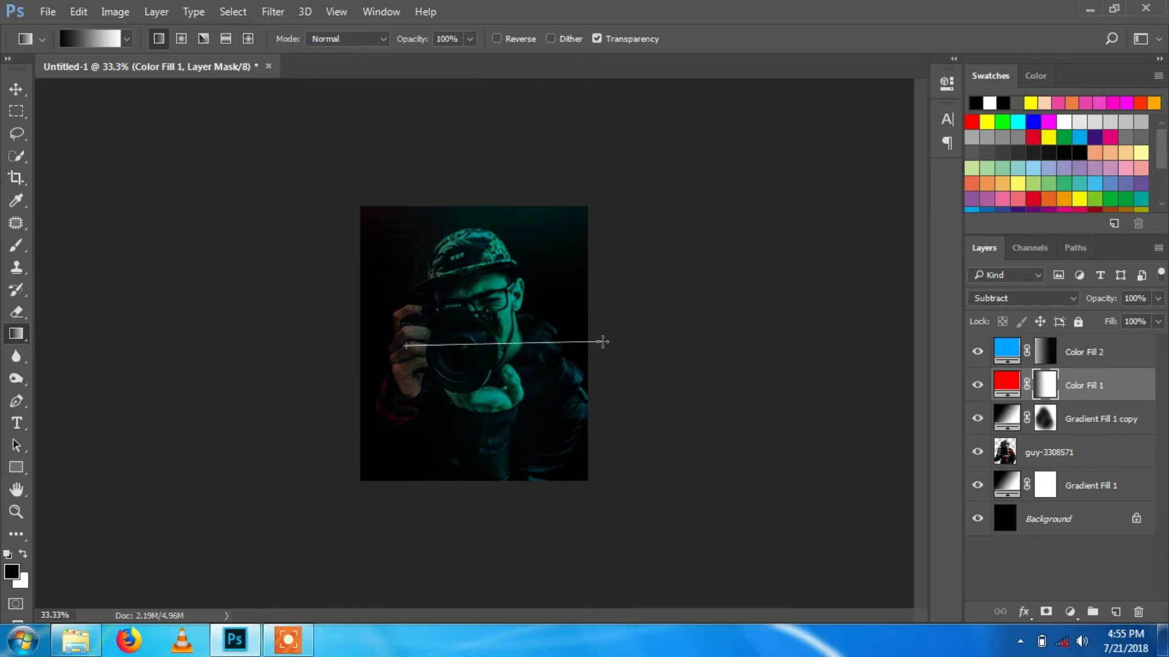
{"action": "left_click_drag", "start_coordinate": [603, 341], "coordinate": [602, 341]}
{"action": "key", "text": "alt+bracketright"}
{"action": "mouse_move", "coordinate": [352, 352]}
{"action": "left_mouse_down"}
{"action": "mouse_move", "coordinate": [606, 352]}
{"action": "mouse_move", "coordinate": [402, 351]}
{"action": "mouse_move", "coordinate": [474, 354]}
{"action": "left_mouse_up"}
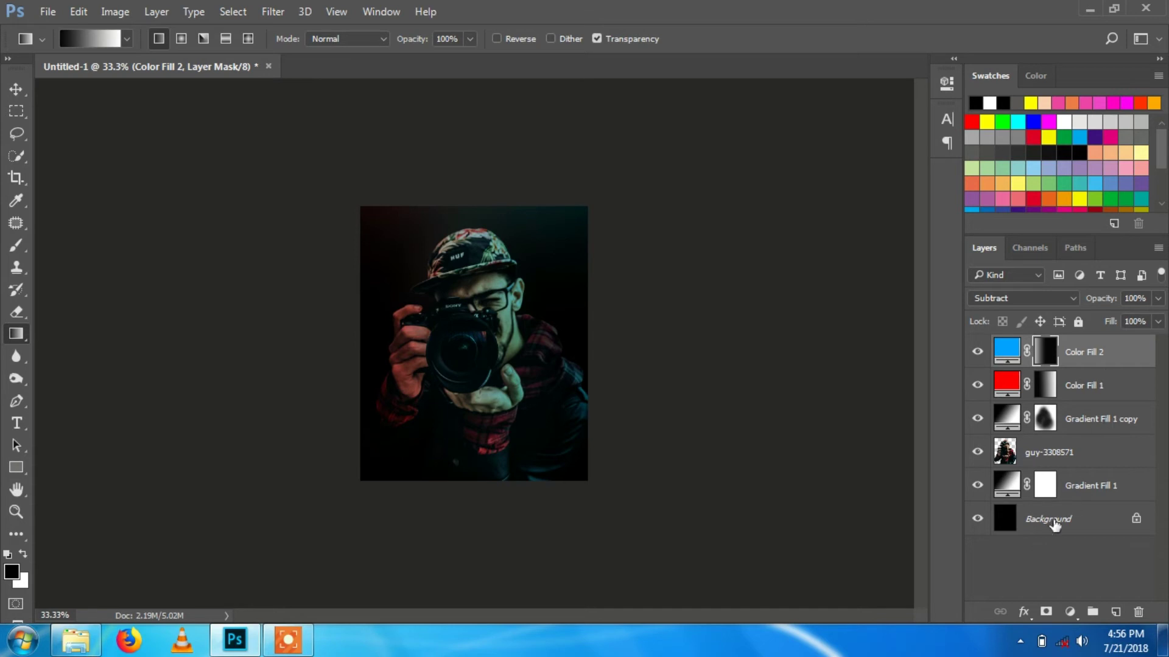
Step: Merge Visible to combine the toned layers, then start Place Embedded for the bokeh image
{"action": "left_click", "coordinate": [156, 12]}
{"action": "left_click", "coordinate": [228, 575]}
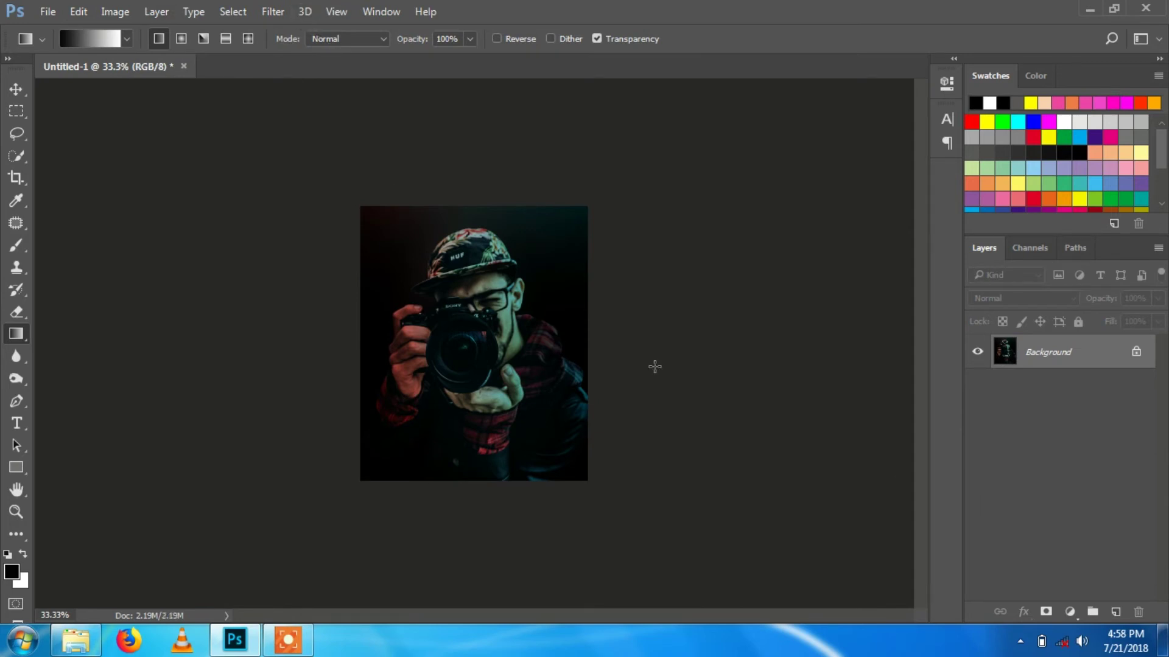
{"action": "left_click", "coordinate": [47, 12]}
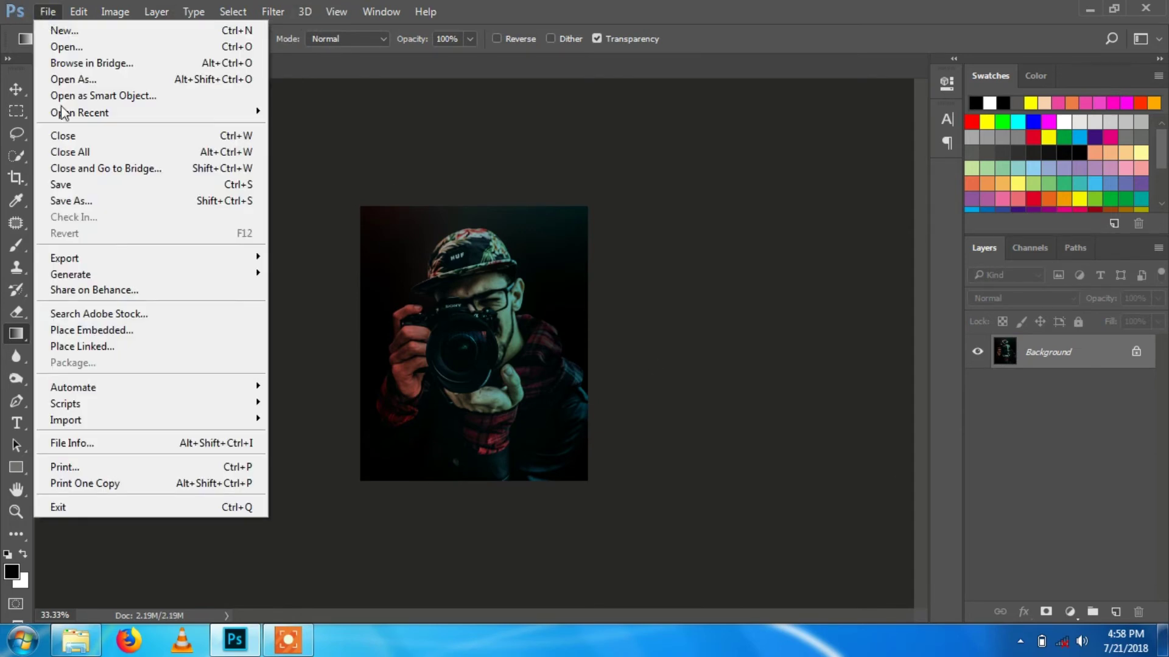
{"action": "left_click", "coordinate": [127, 324]}
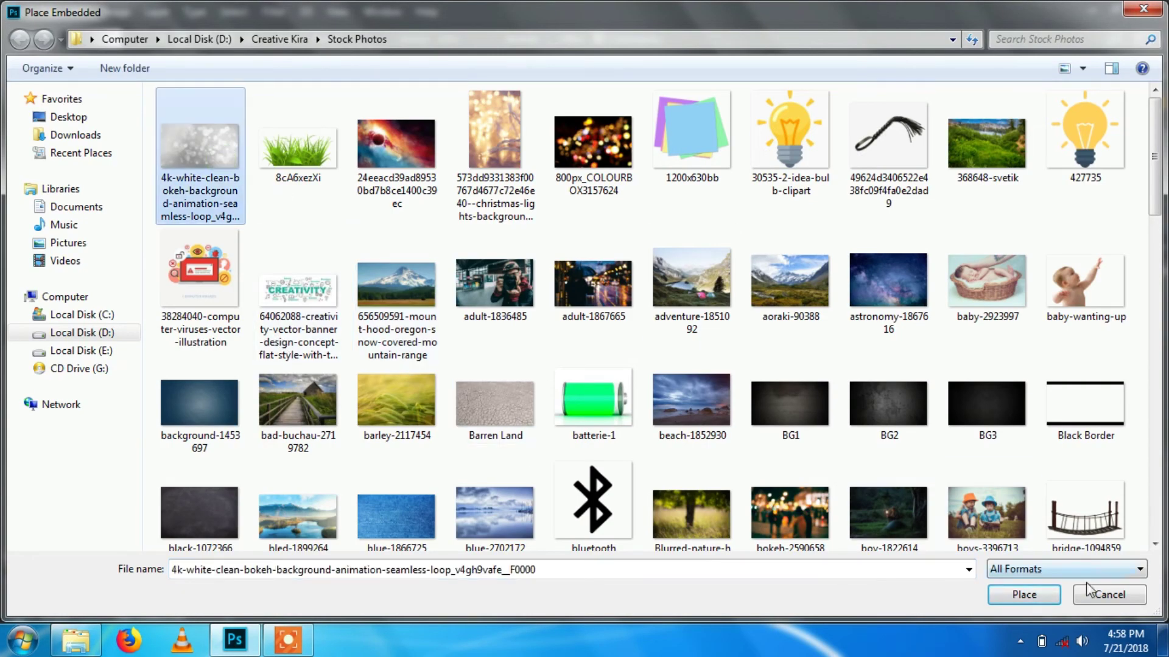
Step: Place the white bokeh image and stretch it past every canvas edge
{"action": "left_click", "coordinate": [1022, 597]}
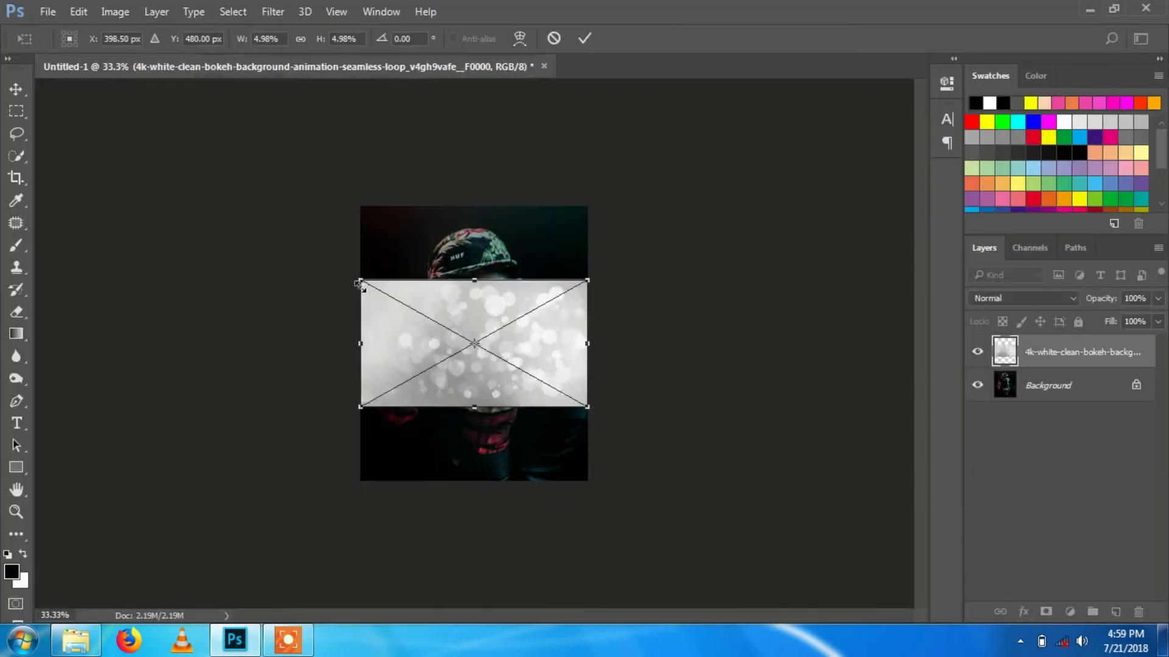
{"action": "left_click_drag", "start_coordinate": [359, 279], "coordinate": [313, 207]}
{"action": "left_click_drag", "start_coordinate": [587, 407], "coordinate": [693, 481]}
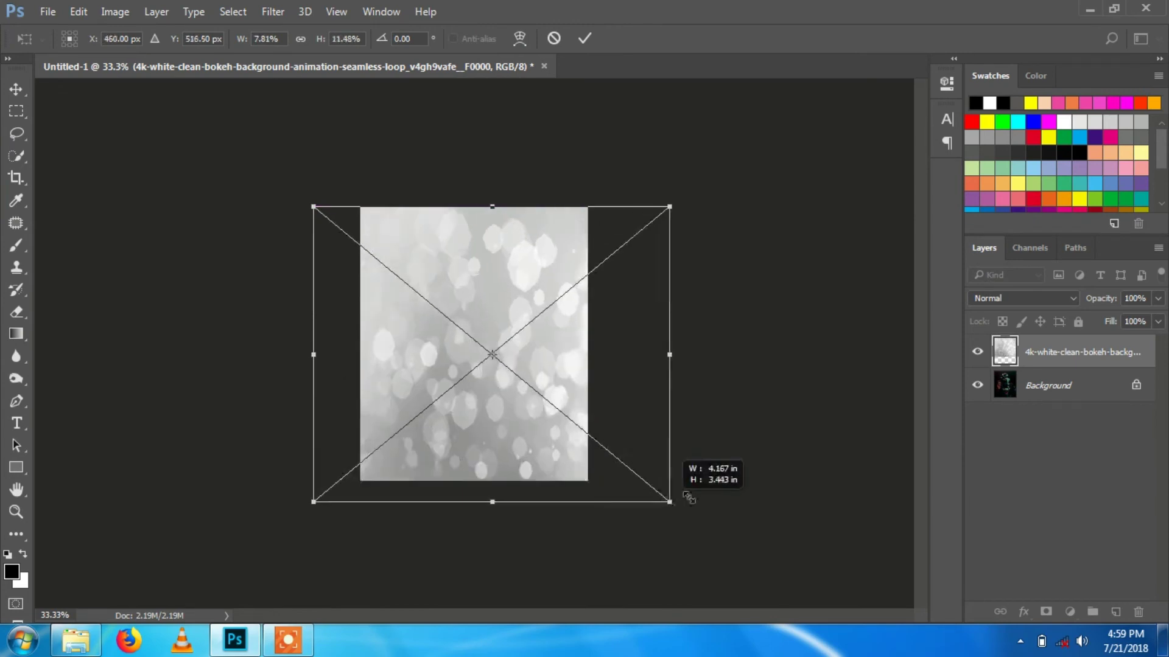
{"action": "left_click_drag", "start_coordinate": [279, 339], "coordinate": [255, 336]}
{"action": "mouse_move", "coordinate": [405, 349]}
{"action": "left_mouse_down"}
{"action": "mouse_move", "coordinate": [441, 350]}
{"action": "mouse_move", "coordinate": [415, 344]}
{"action": "left_mouse_up"}
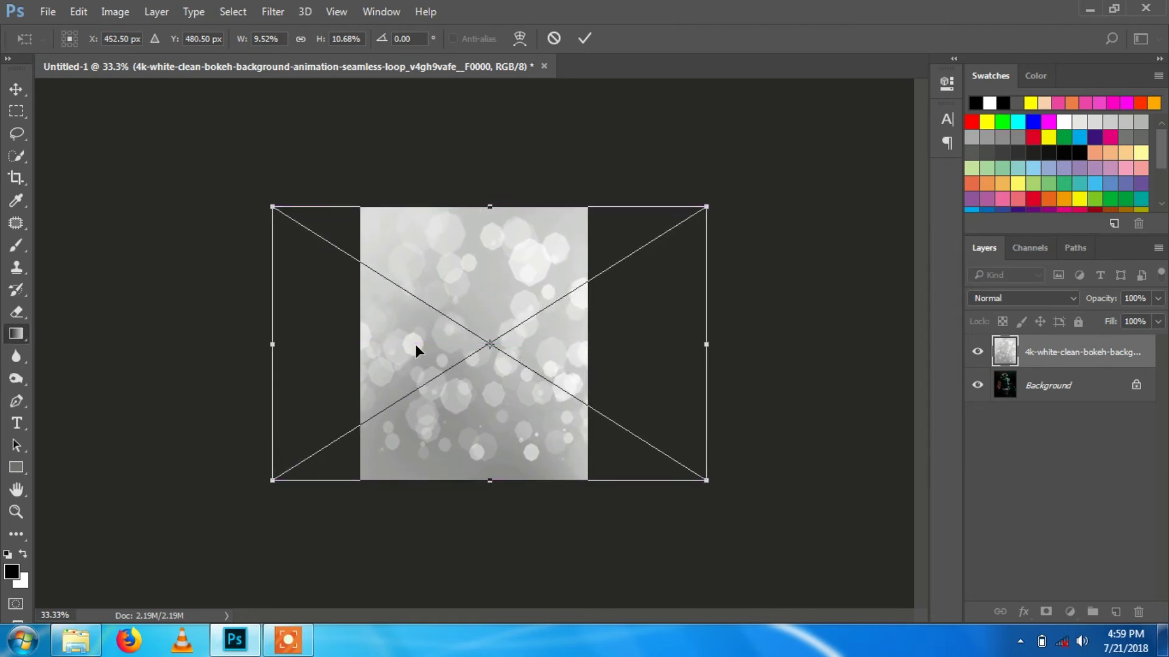
{"action": "key", "text": "Return"}
{"action": "left_click", "coordinate": [1011, 299]}
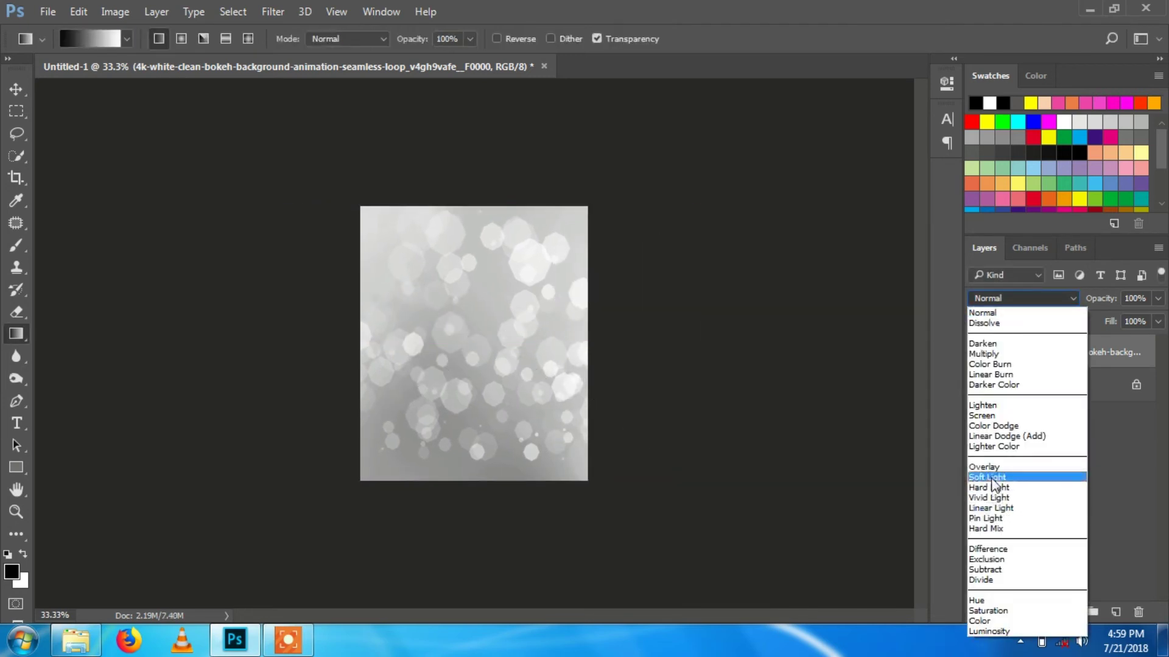
Step: Blend the bokeh layer in Soft Light, add a layer mask, and set brush flow to 12%
{"action": "left_click", "coordinate": [998, 476]}
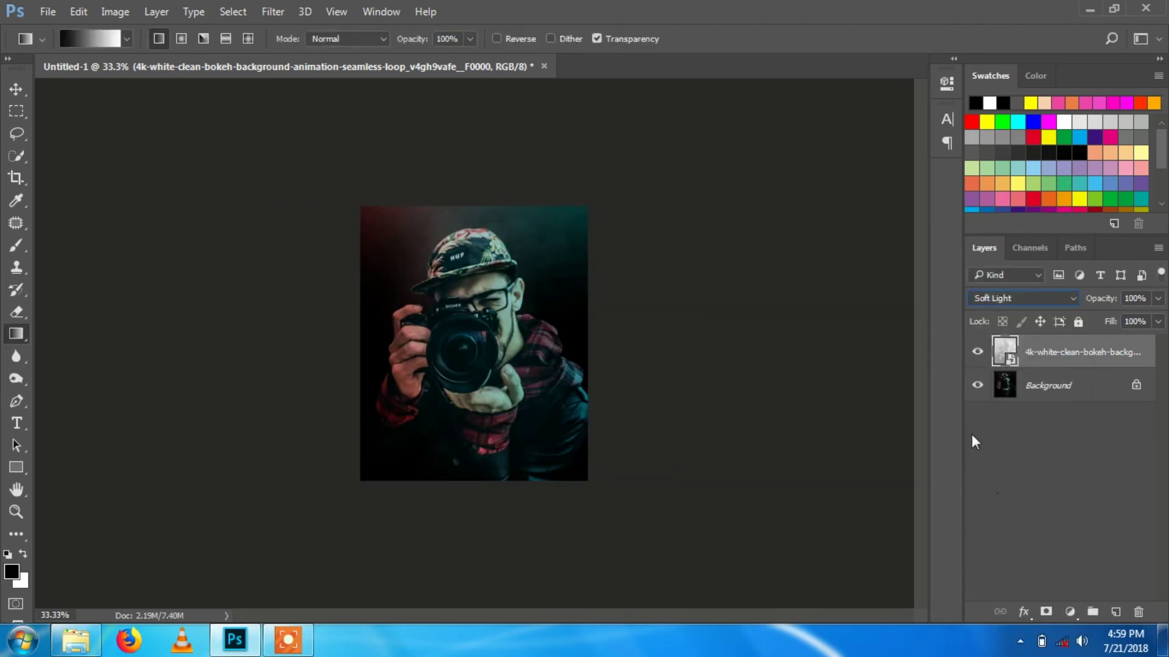
{"action": "left_click", "coordinate": [1044, 613]}
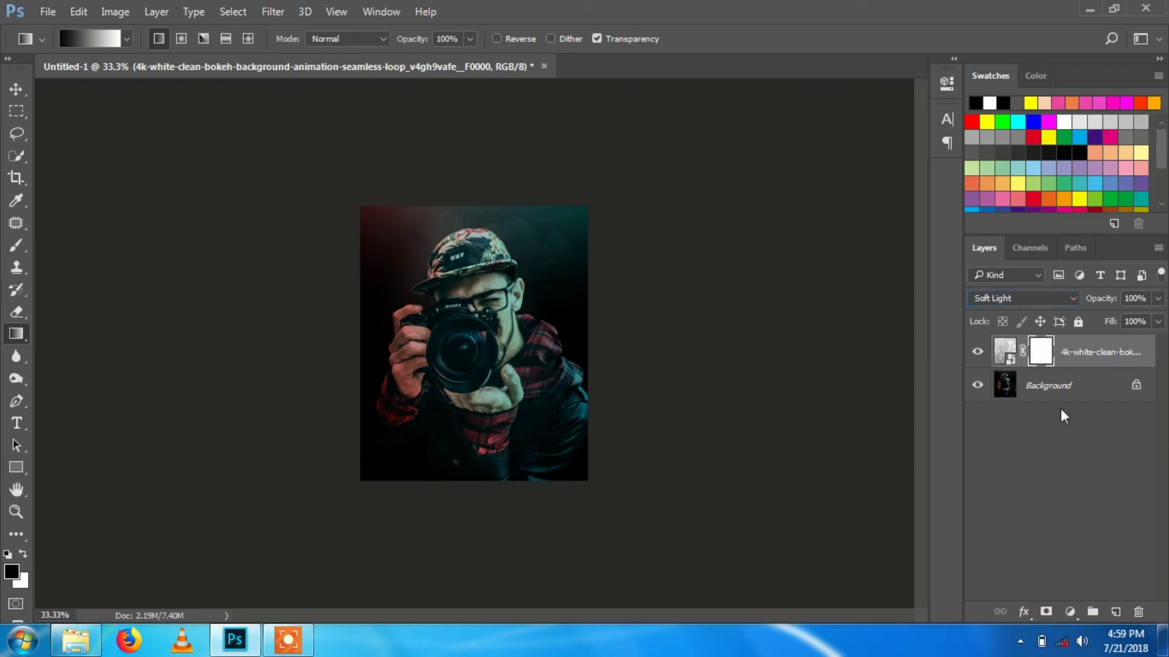
{"action": "left_click", "coordinate": [16, 245]}
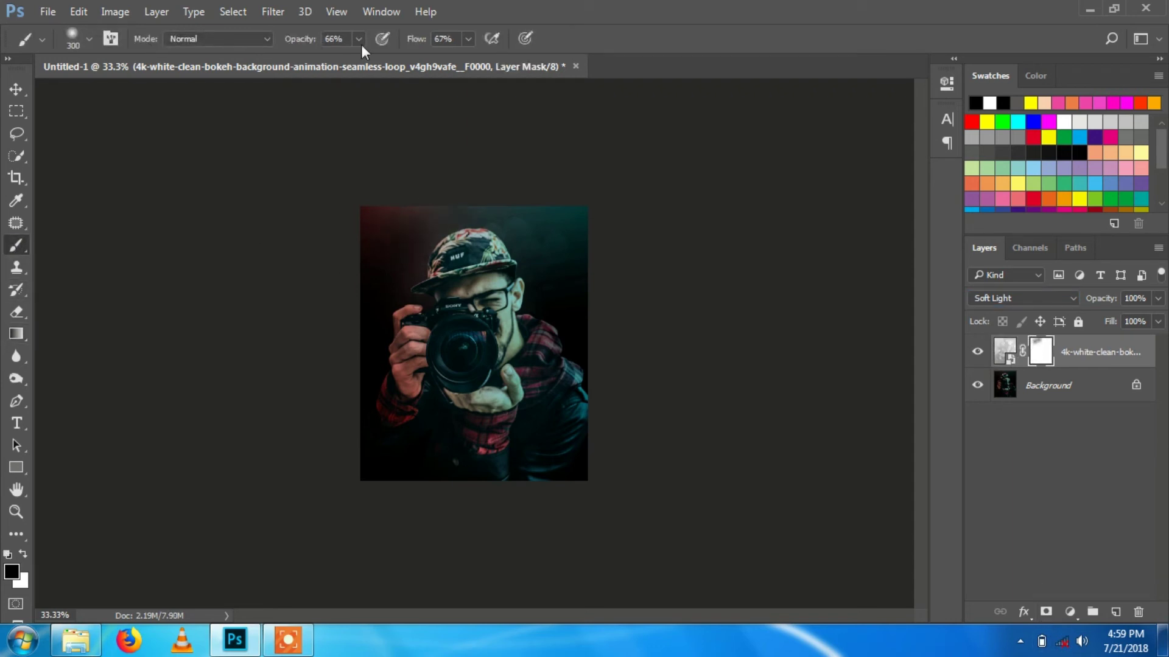
{"action": "left_click_drag", "start_coordinate": [470, 39], "coordinate": [425, 56]}
Step: Brush the bokeh mask over the top, middle, bottom and camera-face areas of the portrait
{"action": "left_click_drag", "start_coordinate": [350, 260], "coordinate": [521, 231]}
{"action": "left_click", "coordinate": [550, 247]}
{"action": "left_click", "coordinate": [402, 202]}
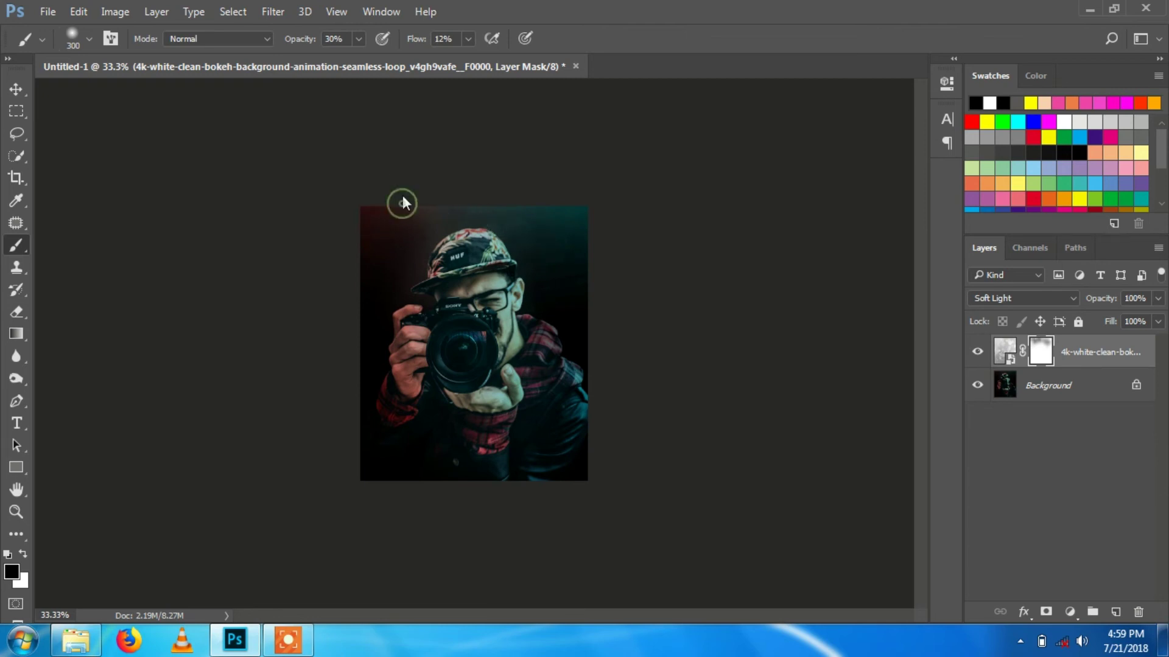
{"action": "left_click", "coordinate": [533, 466]}
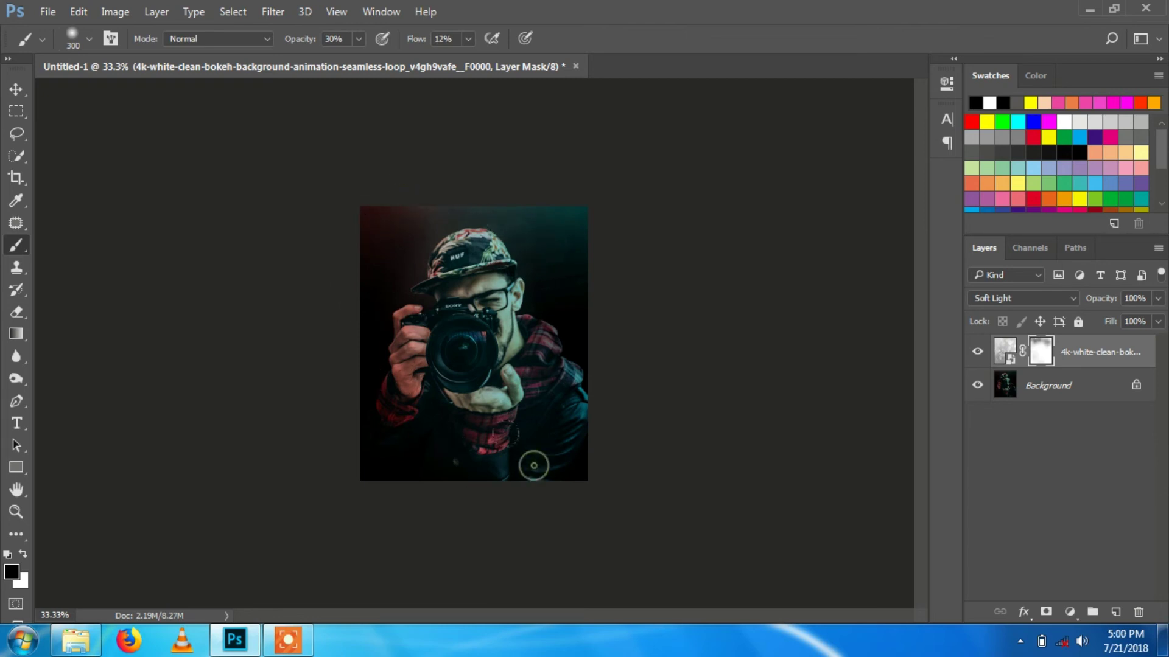
{"action": "left_click", "coordinate": [429, 323]}
{"action": "key", "text": "x"}
{"action": "left_click", "coordinate": [438, 214]}
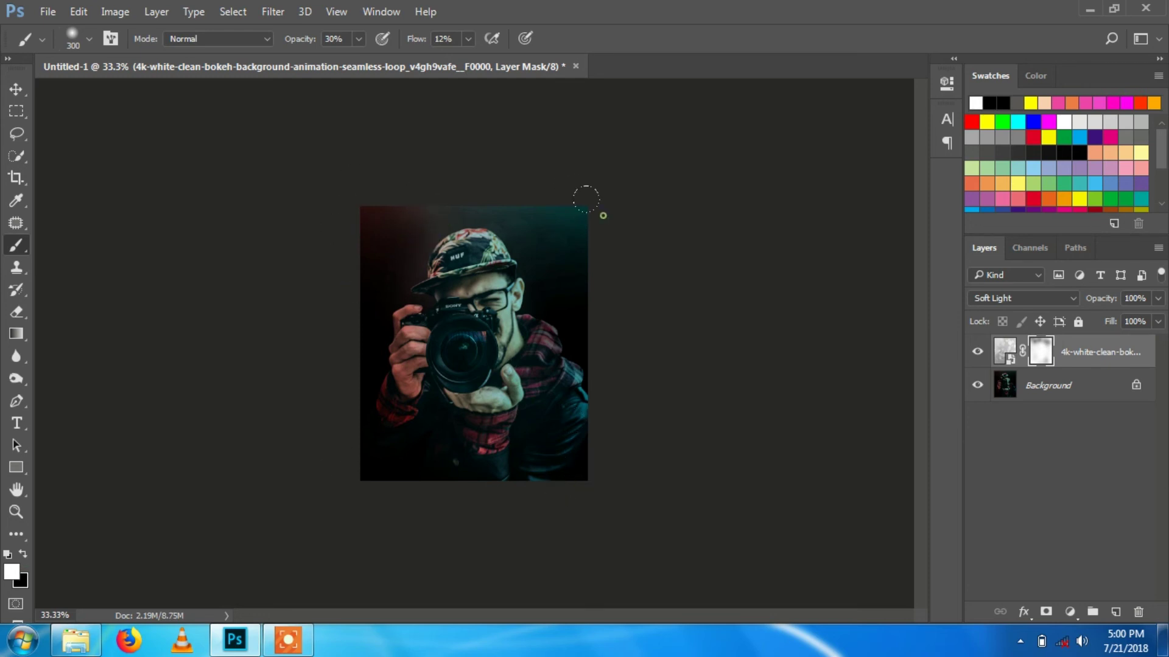
{"action": "right_click", "coordinate": [1028, 364]}
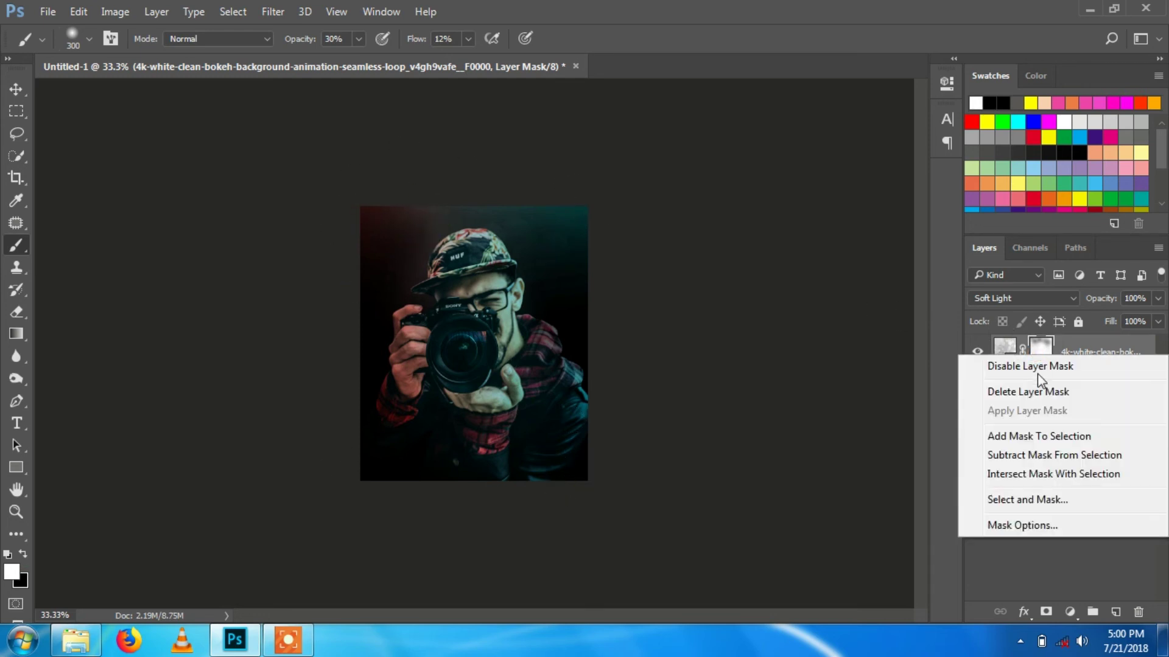
Step: Dismiss the mask menu and flatten the Soft Light bokeh and portrait into one Background layer
{"action": "left_click", "coordinate": [767, 349]}
{"action": "left_click", "coordinate": [115, 12]}
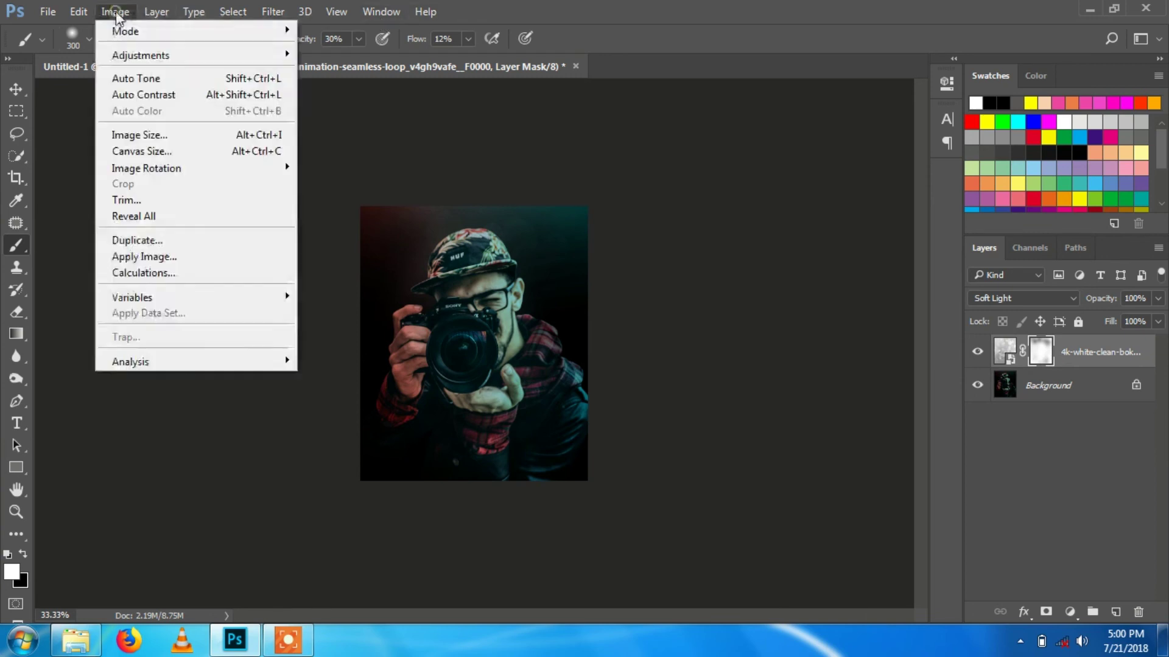
{"action": "left_click", "coordinate": [250, 590]}
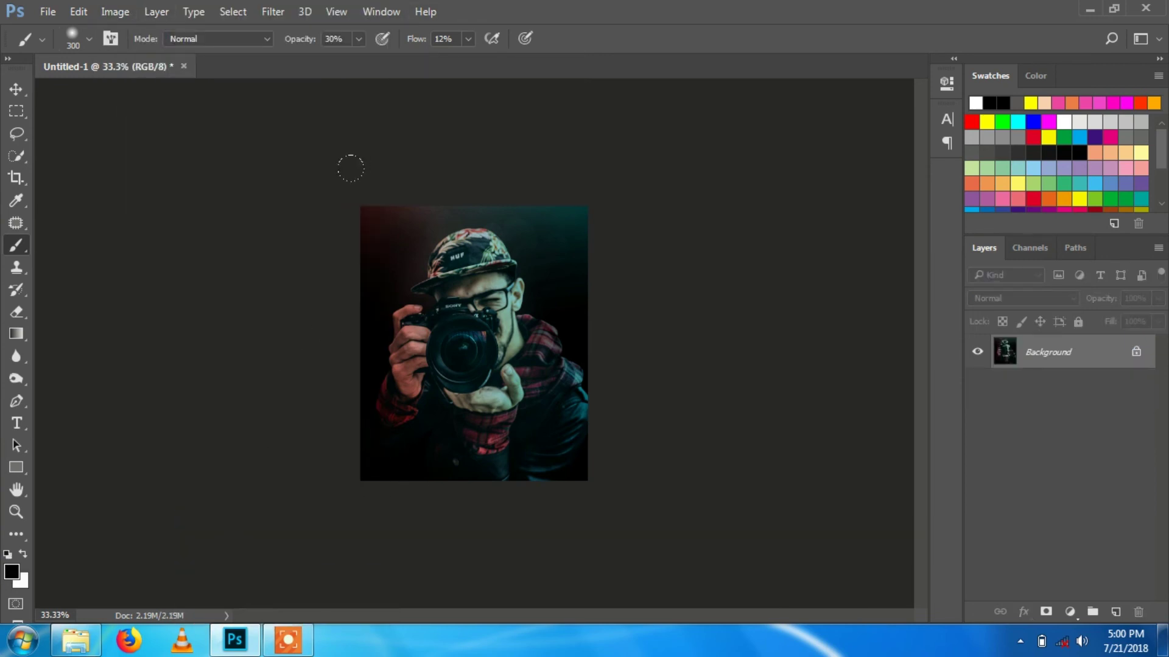
{"action": "left_click", "coordinate": [275, 13]}
{"action": "left_click", "coordinate": [73, 13]}
Step: In Color Balance, nudge the midtones slightly toward red and back toward yellow
{"action": "left_click", "coordinate": [118, 11]}
{"action": "mouse_move", "coordinate": [140, 55]}
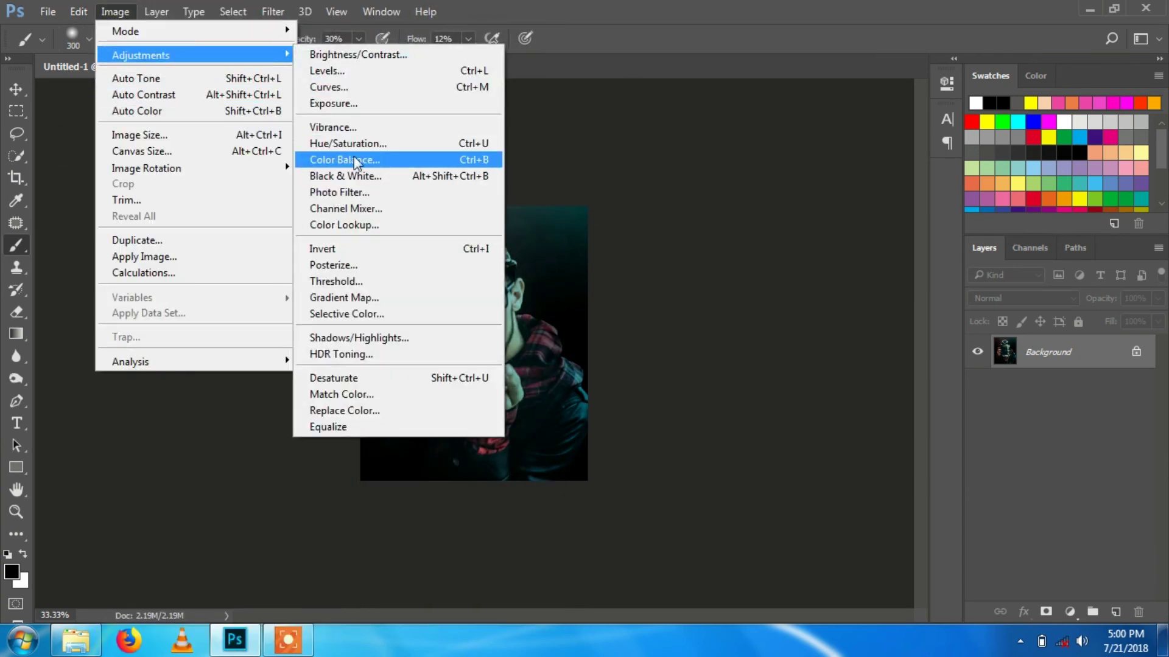
{"action": "left_click", "coordinate": [355, 159]}
{"action": "left_click_drag", "start_coordinate": [829, 292], "coordinate": [820, 290]}
{"action": "mouse_move", "coordinate": [802, 249]}
{"action": "left_mouse_down"}
{"action": "mouse_move", "coordinate": [813, 263]}
{"action": "mouse_move", "coordinate": [819, 246]}
{"action": "left_mouse_up"}
Step: Set the shadows to +18 red, +20 green, +30 blue and apply the grading
{"action": "key", "text": "ctrl+1"}
{"action": "left_click_drag", "start_coordinate": [823, 293], "coordinate": [825, 266]}
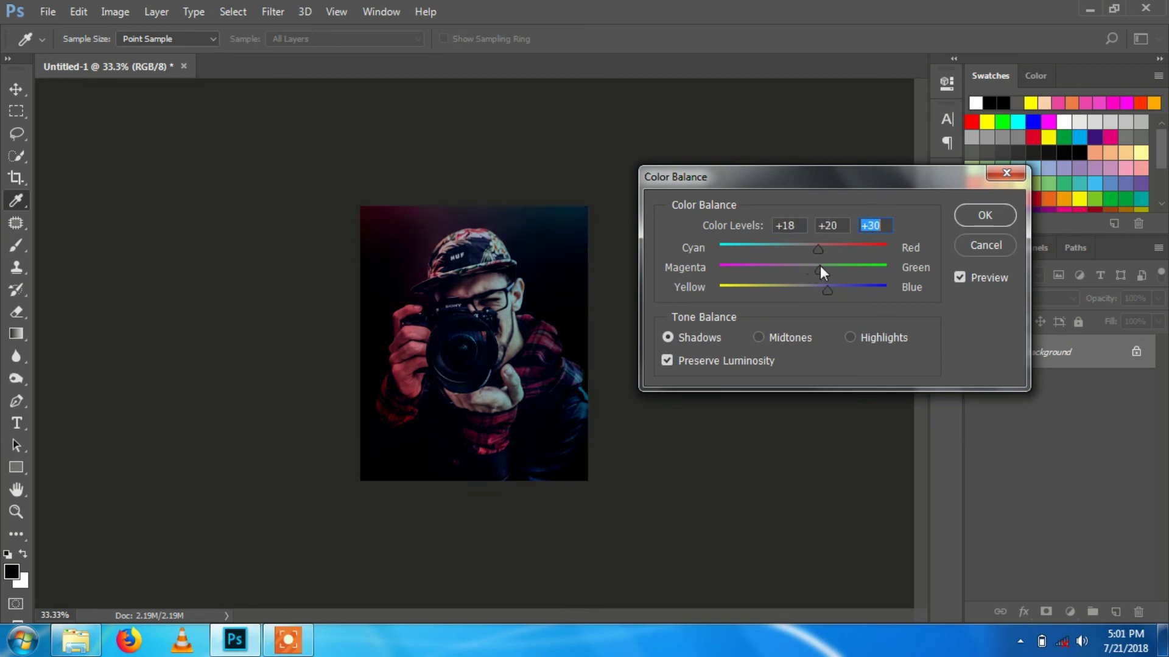
{"action": "left_click", "coordinate": [984, 214]}
{"action": "key", "text": "ctrl+plus"}
{"action": "key", "text": "ctrl+plus"}
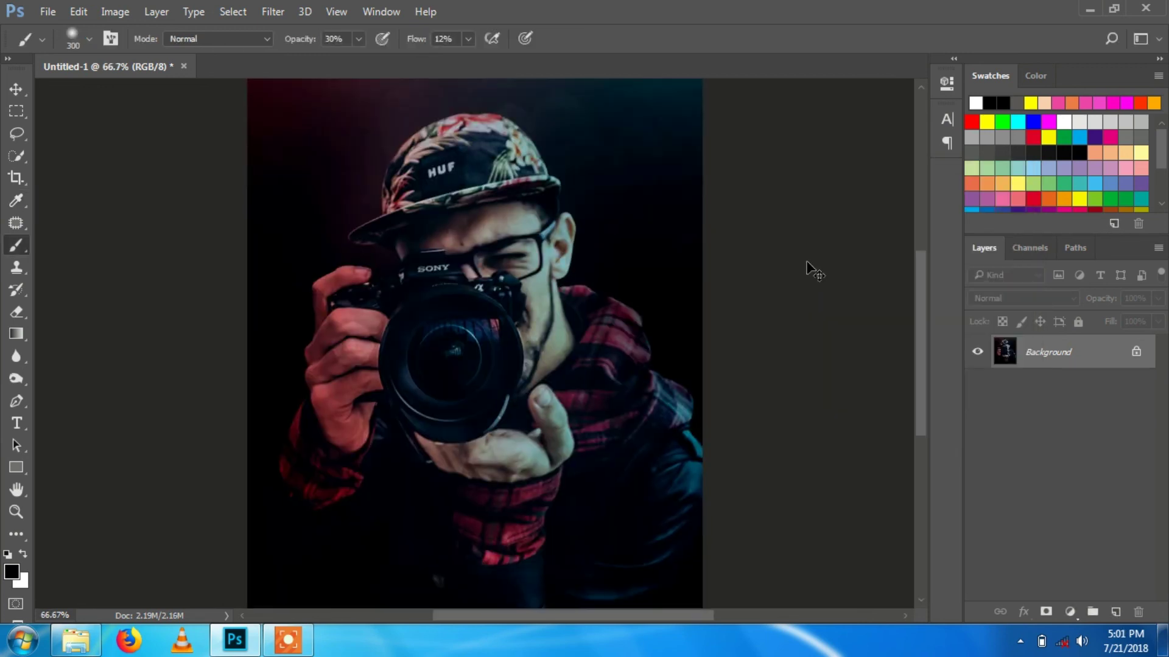
{"action": "key", "text": "ctrl+plus"}
{"action": "key", "text": "ctrl+plus"}
{"action": "key", "text": "ctrl+minus"}
{"action": "key", "text": "ctrl+minus"}
{"action": "key", "text": "ctrl+minus"}
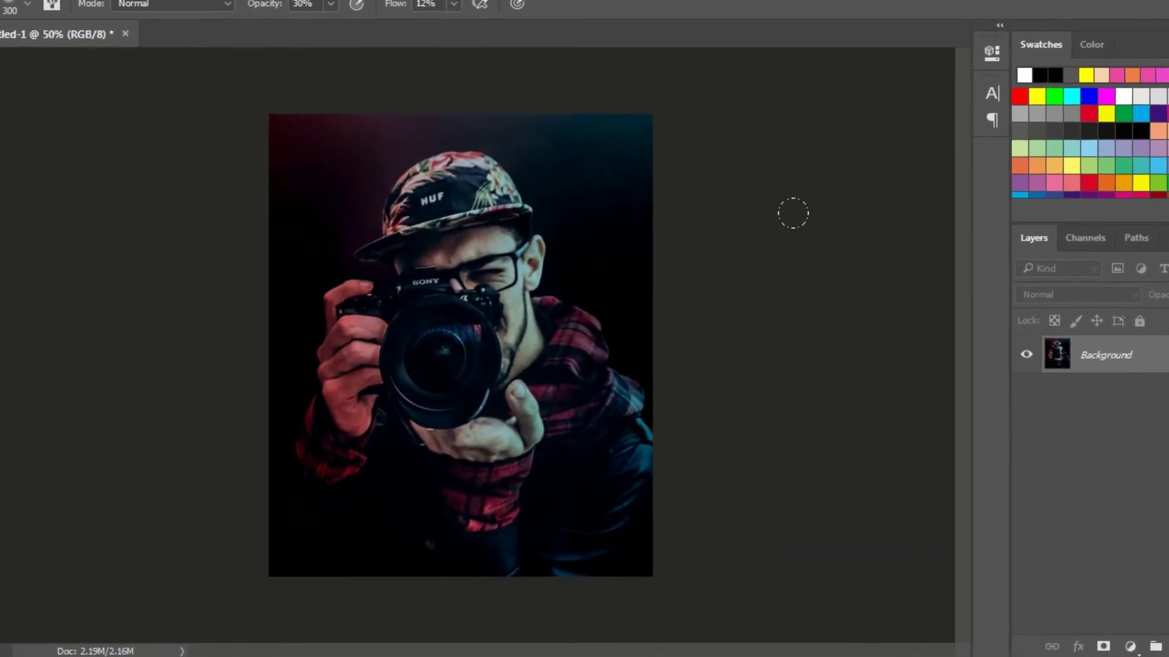